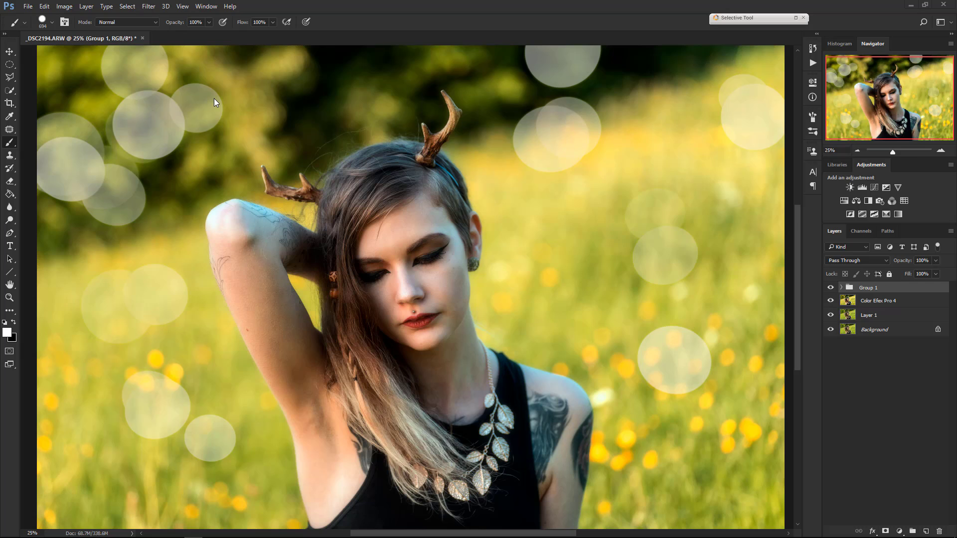
Merge the Color Efex Pro 4, Layer 1 and Background layers into a single layer.
{"action": "left_click", "coordinate": [906, 313]}
{"action": "left_click", "coordinate": [906, 303]}
{"action": "left_click", "coordinate": [902, 330], "text": "shift"}
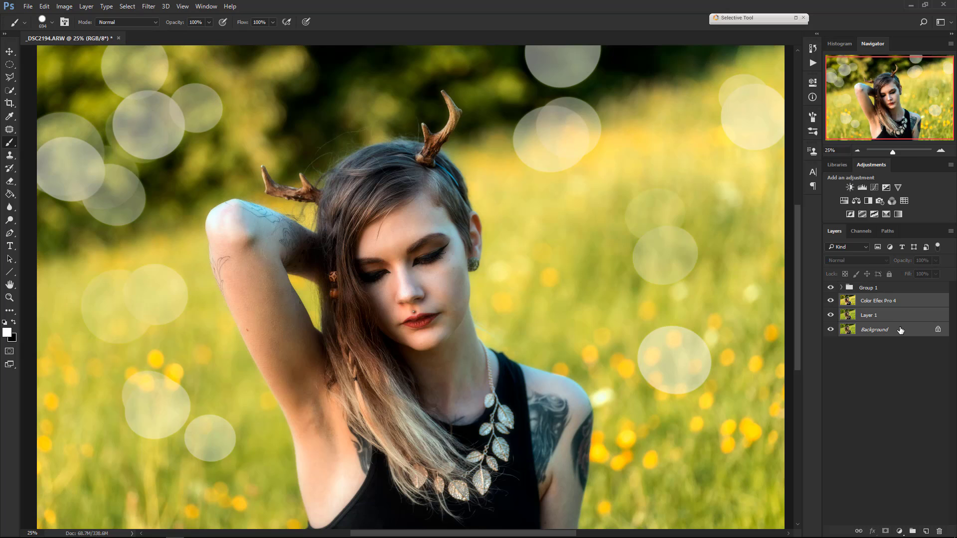
{"action": "key", "text": "ctrl+e"}
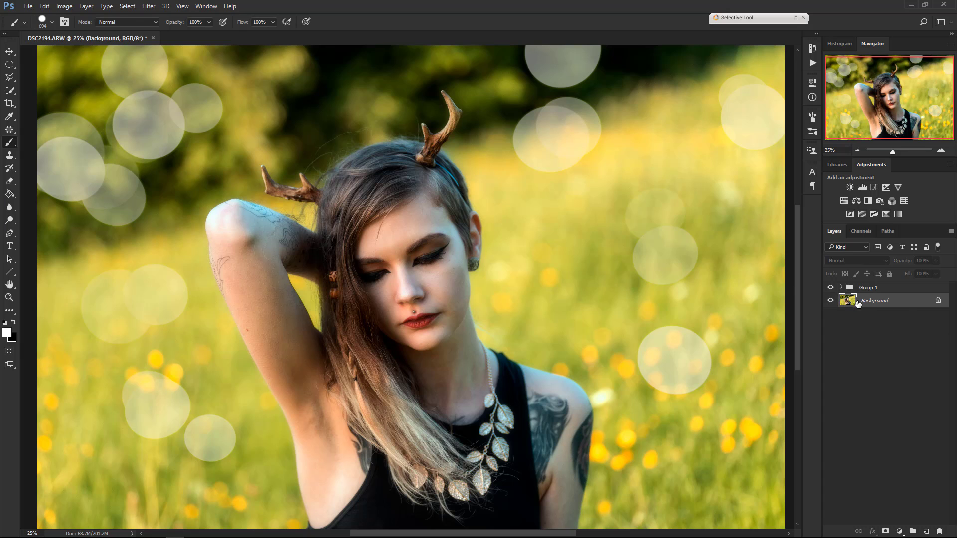
Hide Group 1 and duplicate the merged Background layer.
{"action": "left_click", "coordinate": [831, 288]}
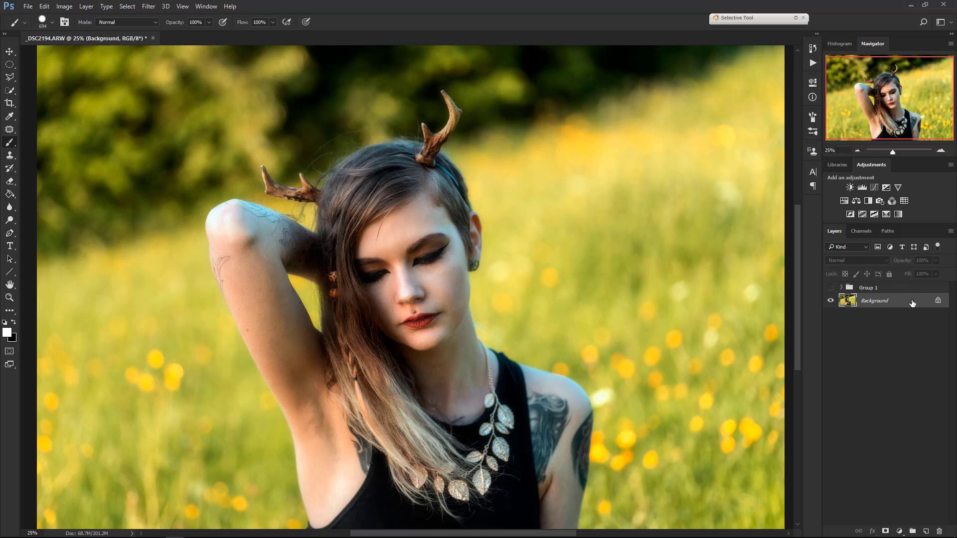
{"action": "key", "text": "ctrl+j"}
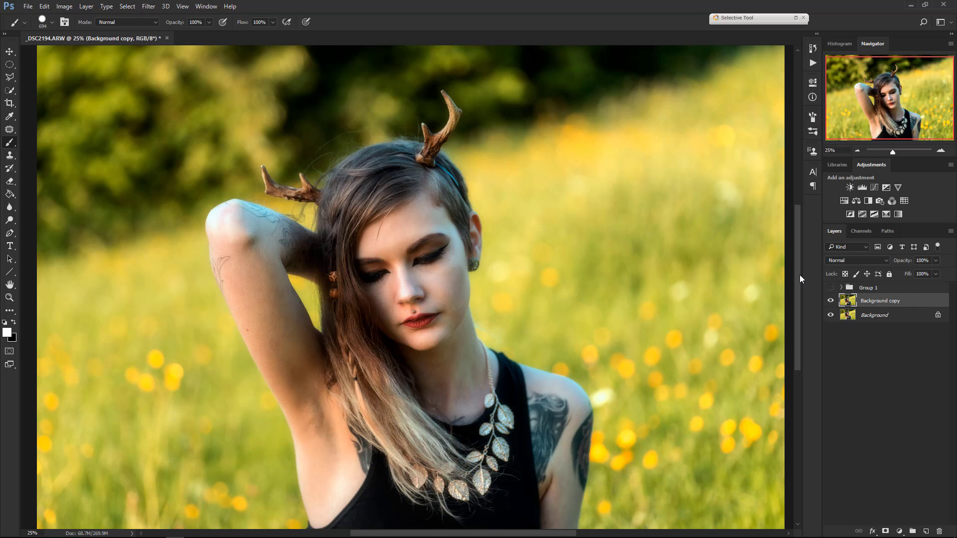
{"action": "left_click", "coordinate": [814, 119]}
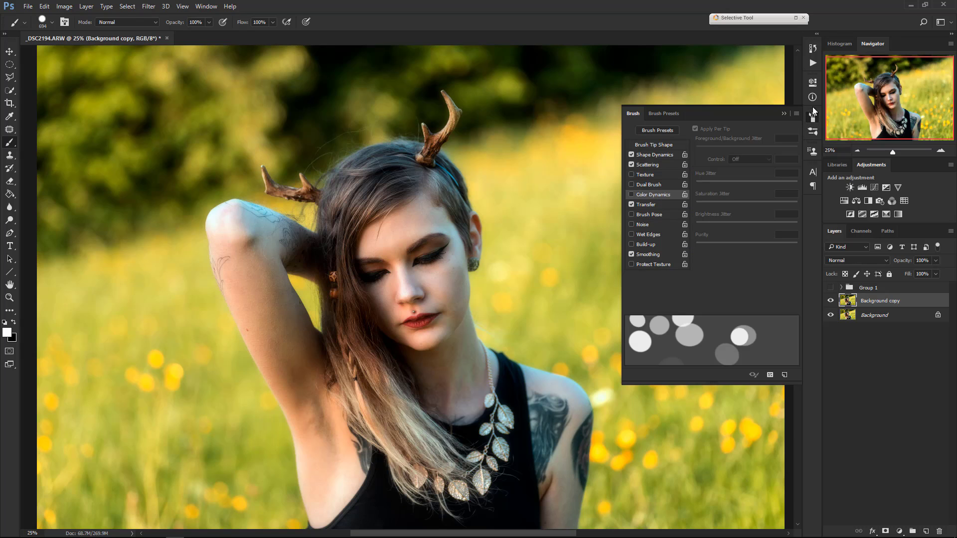
{"action": "left_click", "coordinate": [207, 6]}
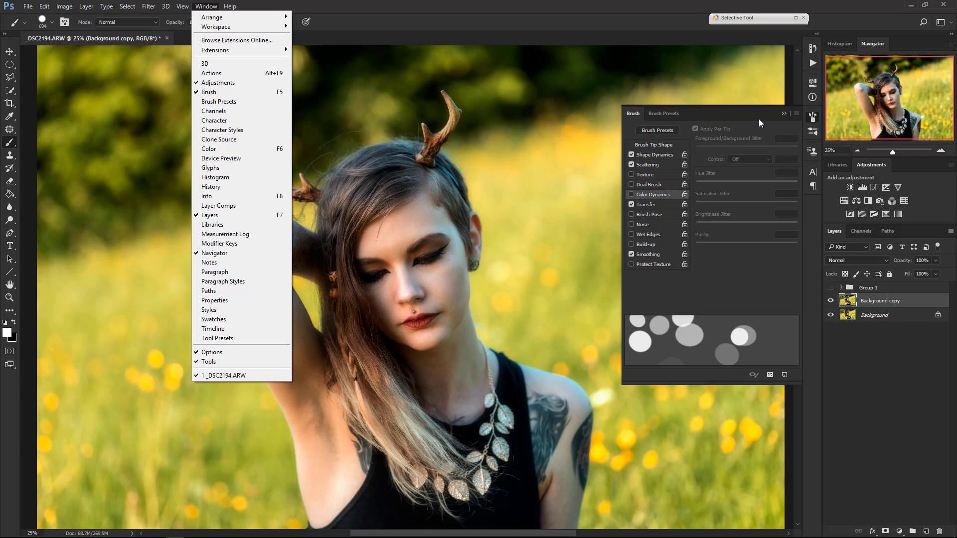
Add a new empty layer above Group 1.
{"action": "left_click", "coordinate": [868, 288]}
{"action": "right_click", "coordinate": [388, 230]}
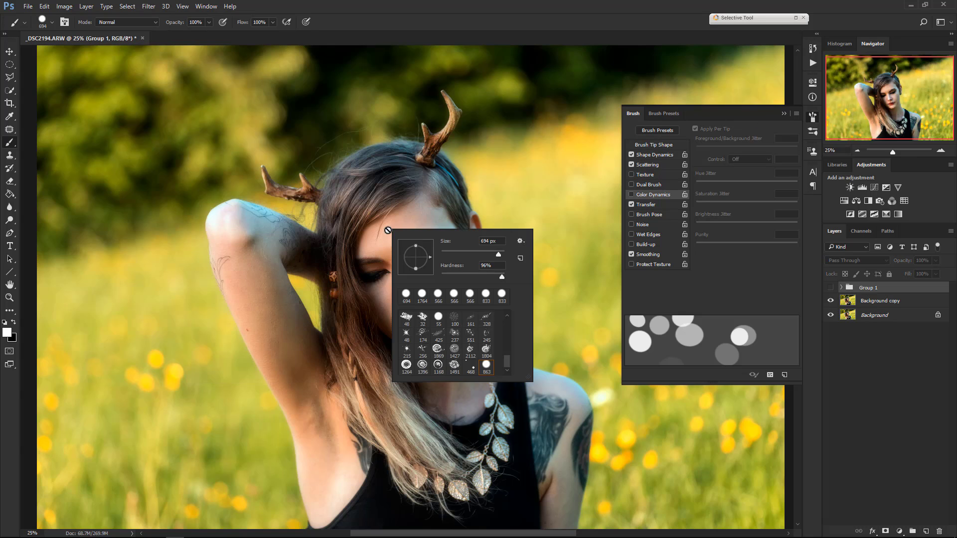
{"action": "left_click", "coordinate": [776, 112]}
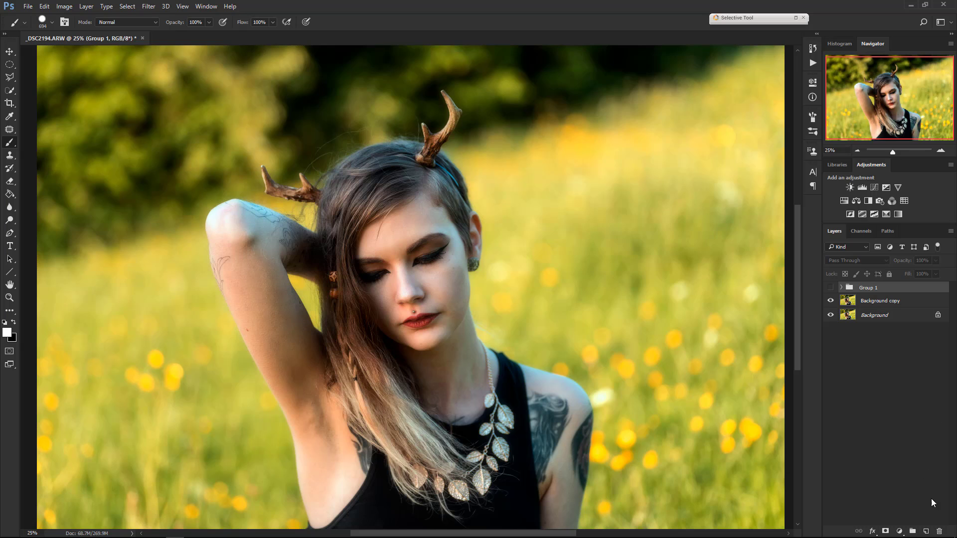
{"action": "left_click", "coordinate": [926, 532]}
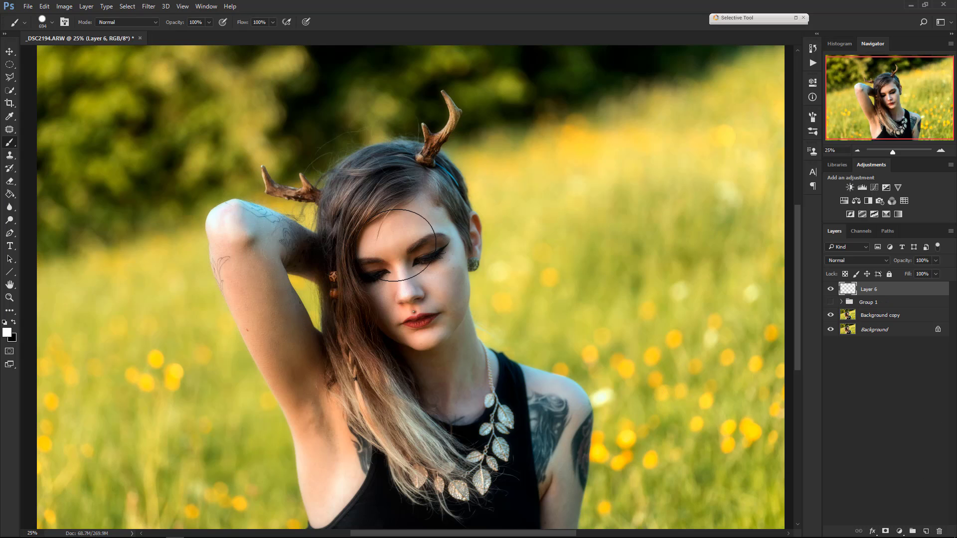
Choose the first soft round brush preset with 0% hardness and show its Brush Tip Shape settings.
{"action": "right_click", "coordinate": [379, 225]}
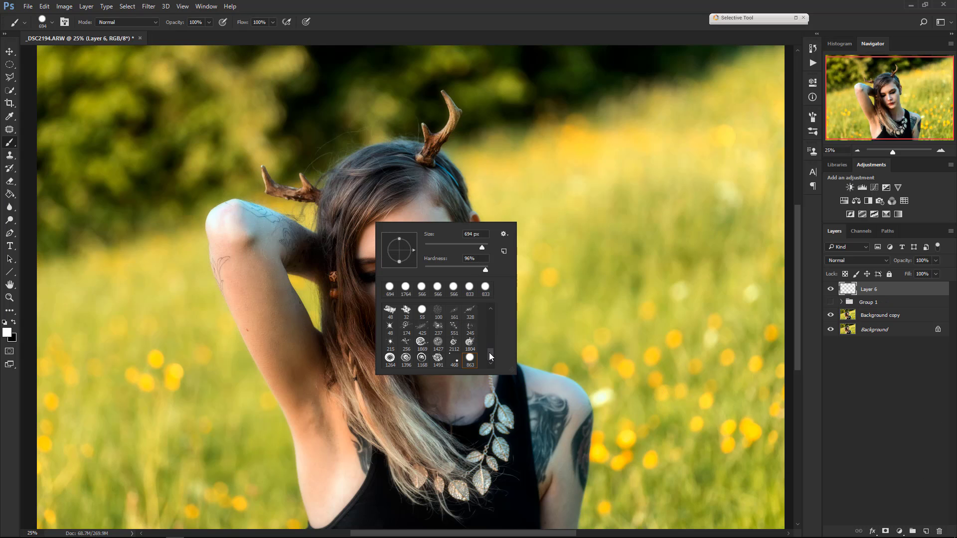
{"action": "left_click_drag", "start_coordinate": [490, 355], "coordinate": [495, 311]}
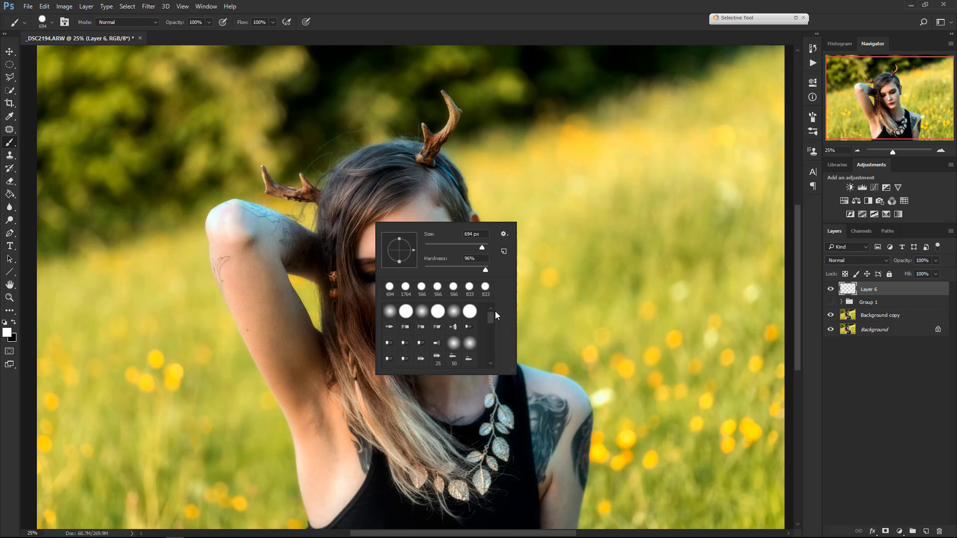
{"action": "left_click", "coordinate": [388, 312]}
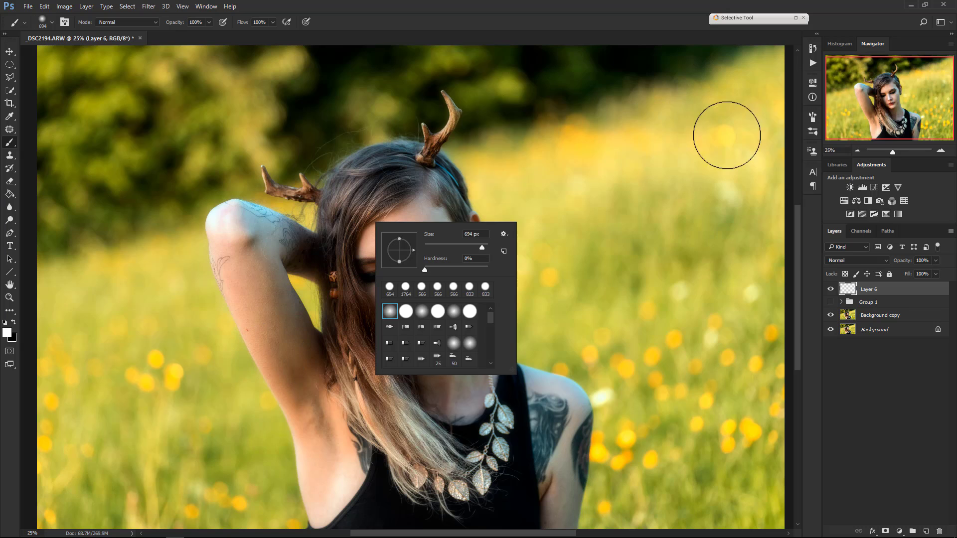
{"action": "left_click", "coordinate": [813, 118]}
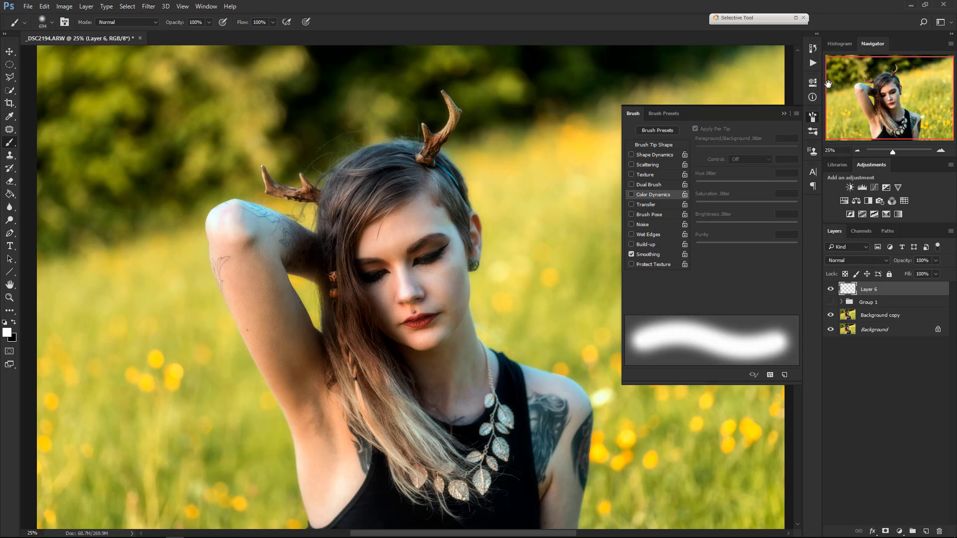
{"action": "left_click", "coordinate": [655, 145]}
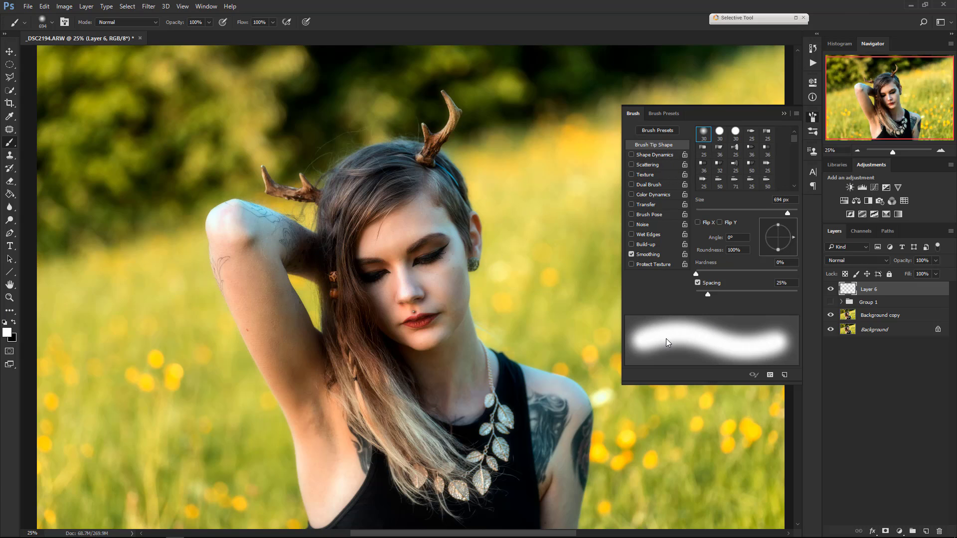
Try a soft brush stroke across the photo and undo it.
{"action": "mouse_move", "coordinate": [534, 237]}
{"action": "left_mouse_down"}
{"action": "mouse_move", "coordinate": [212, 299]}
{"action": "mouse_move", "coordinate": [125, 299]}
{"action": "left_mouse_up"}
{"action": "key", "text": "ctrl+z"}
Set the brush hardness to 95% and stamp one white dot on the meadow beside the woman's face.
{"action": "left_click_drag", "start_coordinate": [696, 274], "coordinate": [811, 272]}
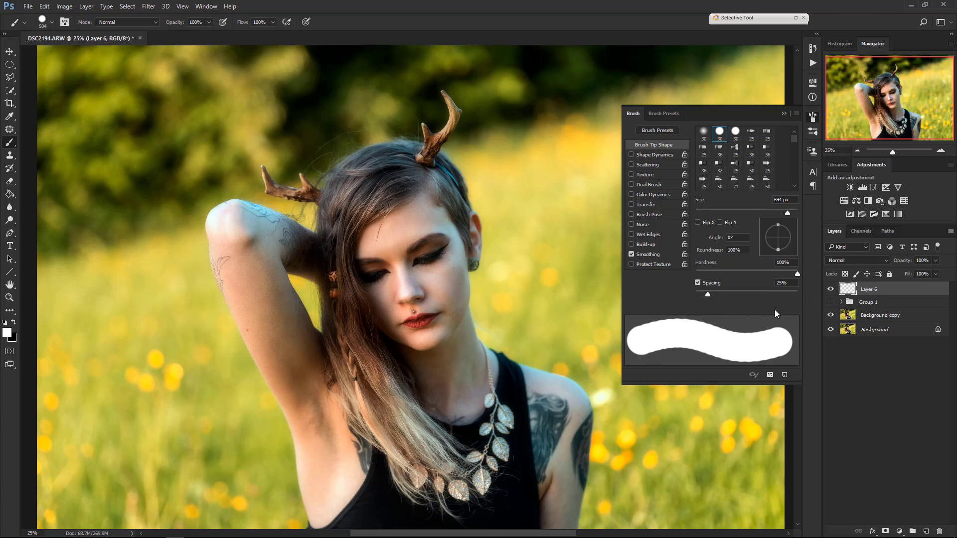
{"action": "left_click_drag", "start_coordinate": [796, 273], "coordinate": [793, 274]}
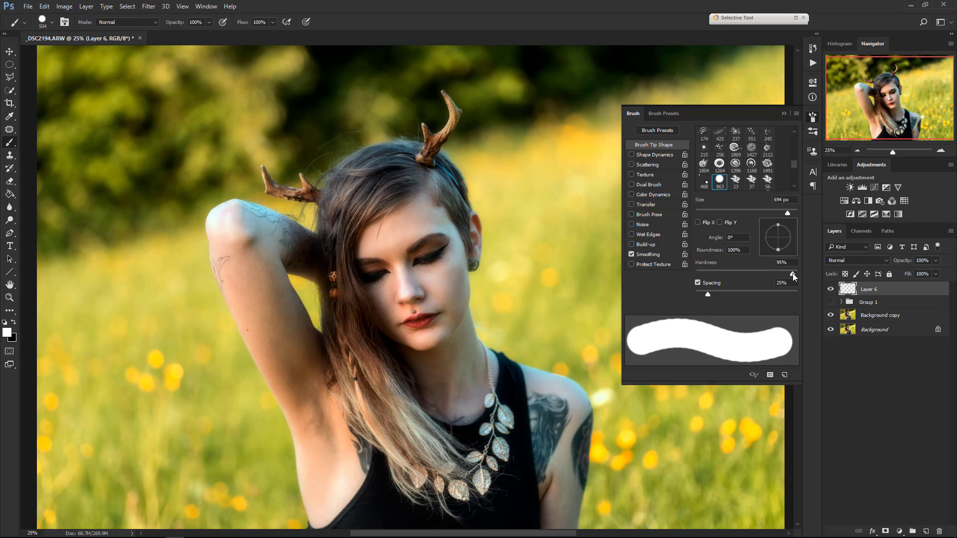
{"action": "left_click", "coordinate": [551, 264]}
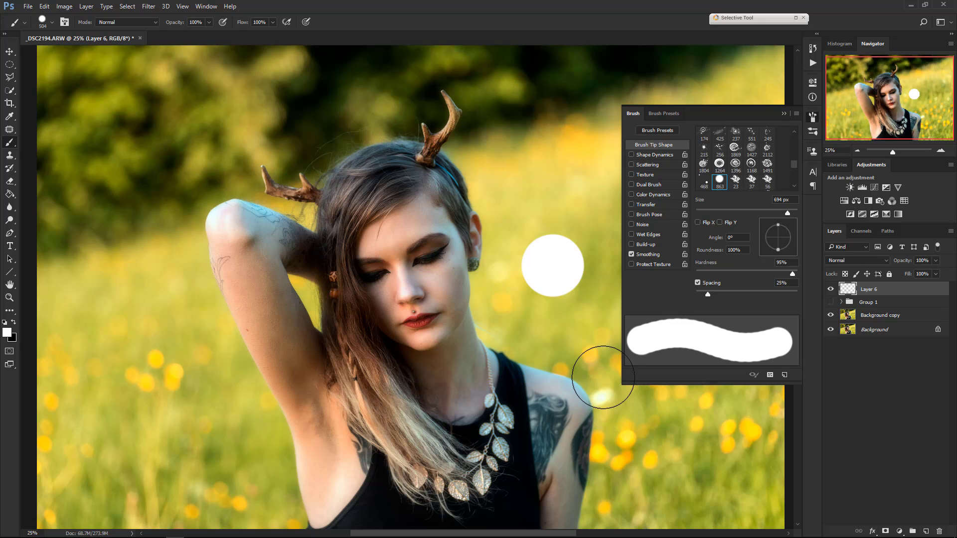
Hide the Background copy and Background layers, and fill a new layer directly below Group 1 with black.
{"action": "left_click", "coordinate": [831, 315]}
{"action": "left_click", "coordinate": [830, 329]}
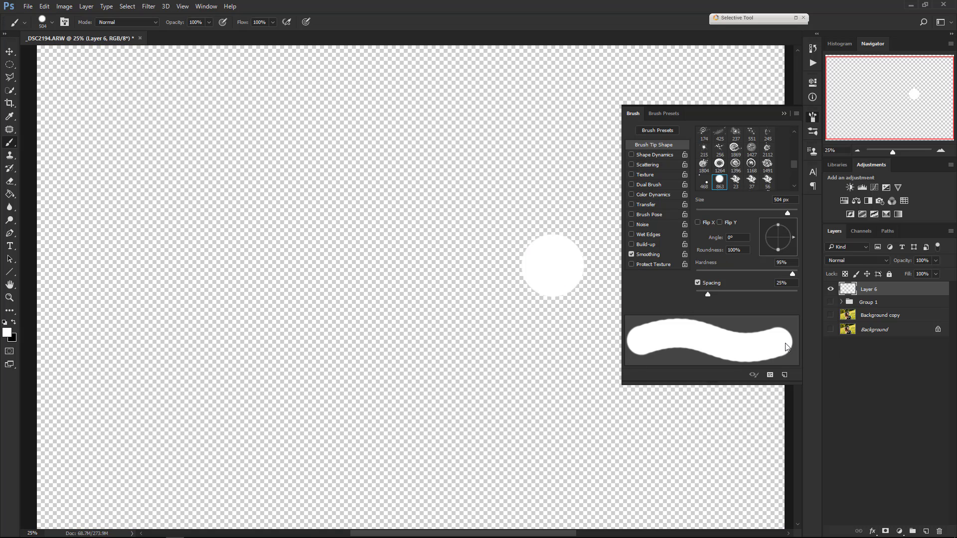
{"action": "left_click", "coordinate": [915, 319]}
{"action": "left_click", "coordinate": [925, 532]}
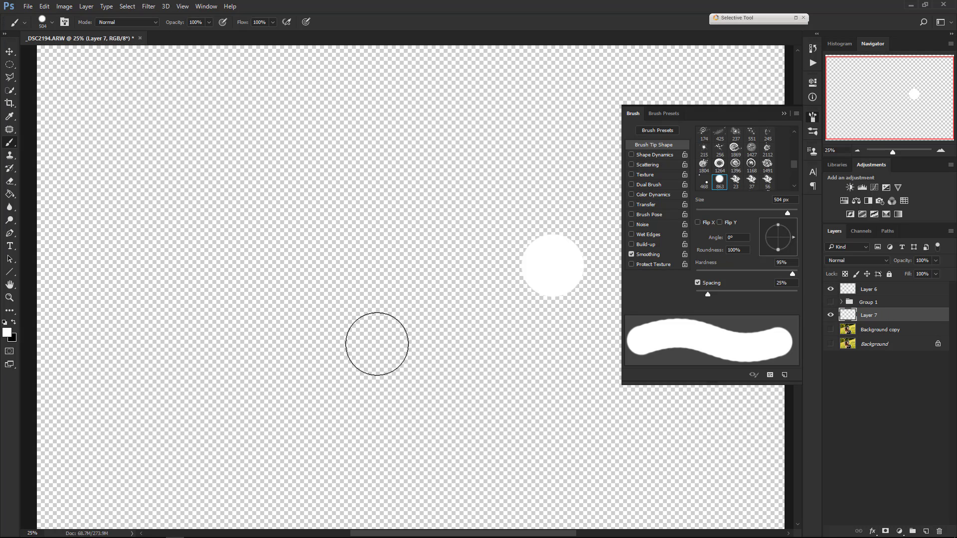
{"action": "left_click", "coordinate": [14, 323]}
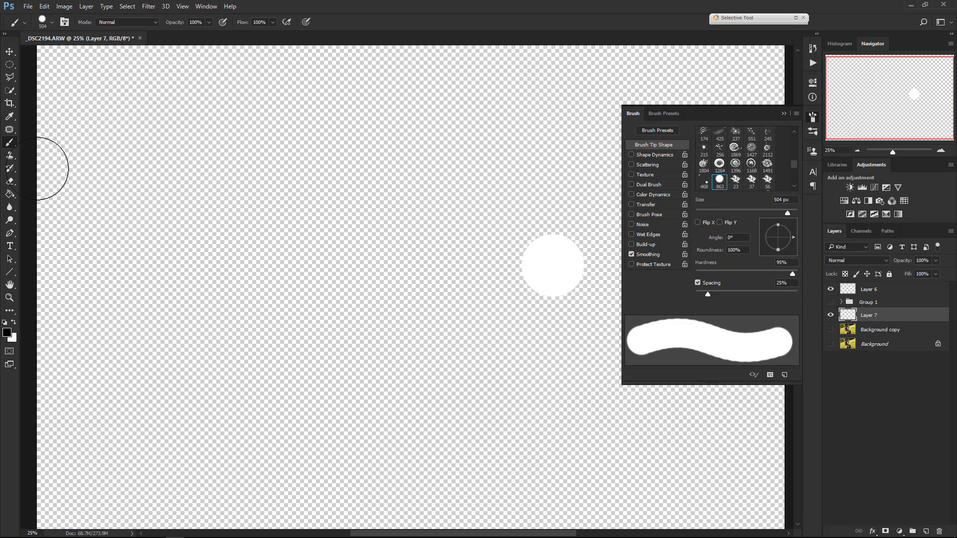
{"action": "left_click", "coordinate": [9, 194]}
{"action": "left_click", "coordinate": [301, 239]}
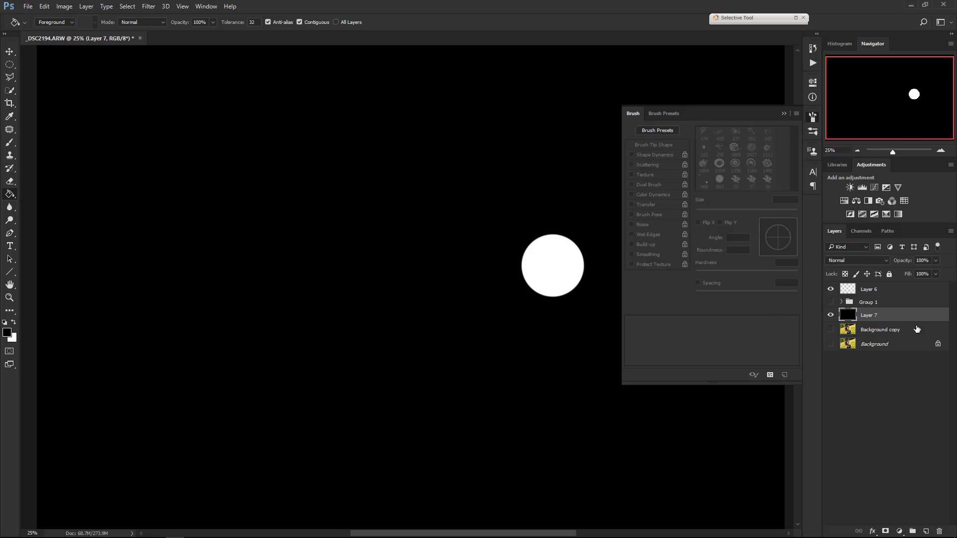
On Layer 6, stamp a second white dot above the first one using the Brush tool at 504 px.
{"action": "double_click", "coordinate": [904, 291]}
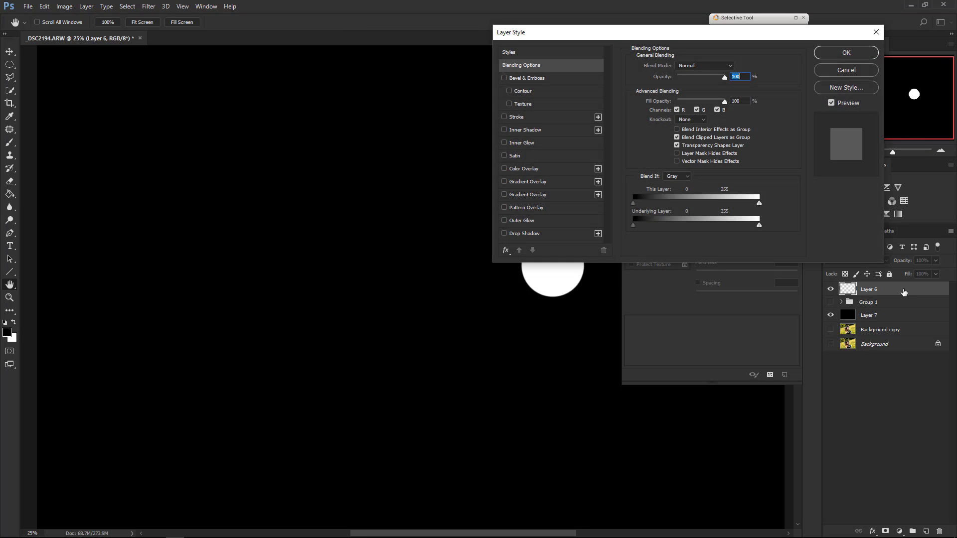
{"action": "left_click", "coordinate": [856, 70]}
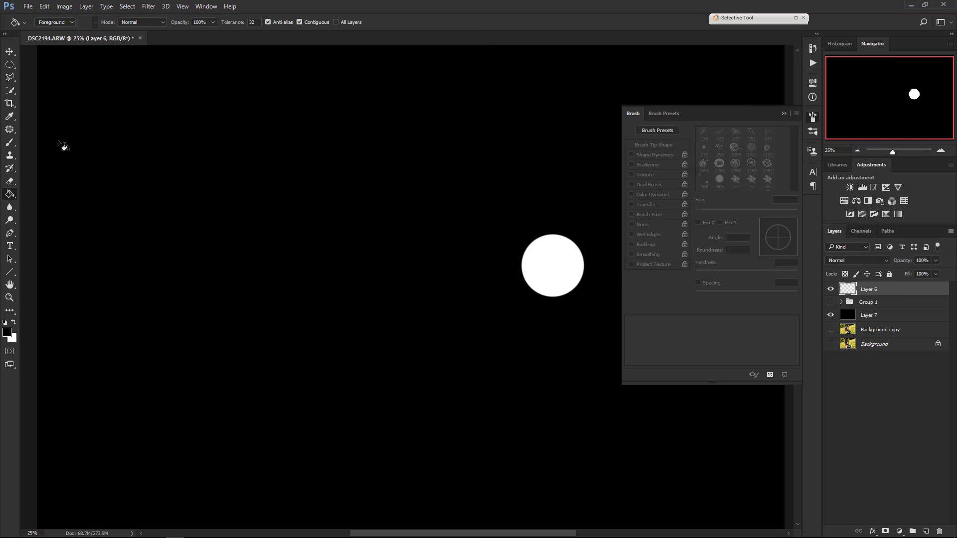
{"action": "left_click", "coordinate": [10, 142]}
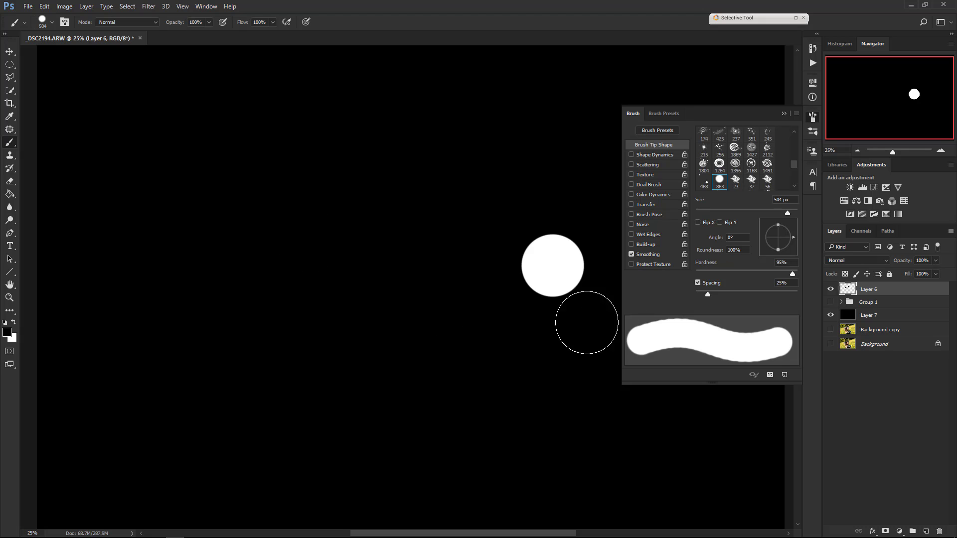
{"action": "left_click", "coordinate": [13, 322]}
{"action": "left_click", "coordinate": [493, 210]}
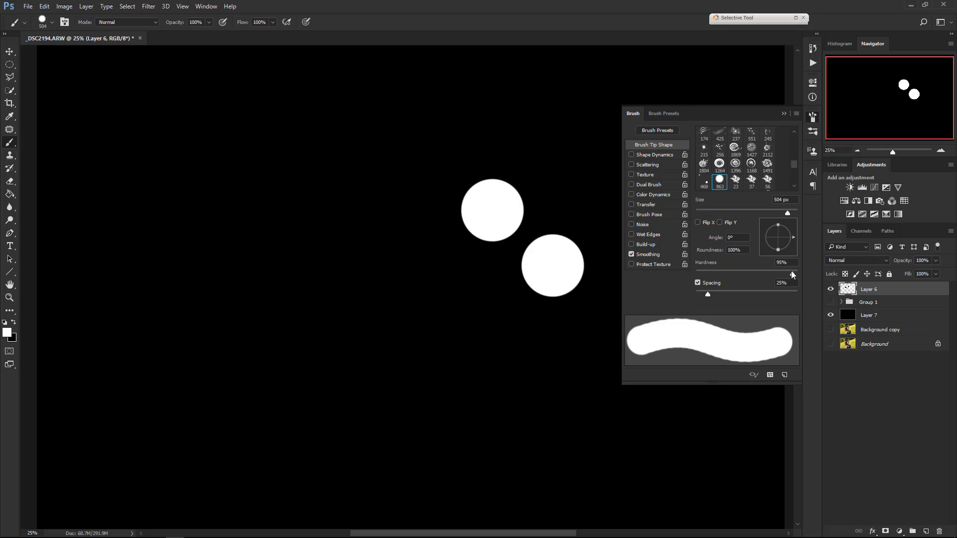
Lower the brush hardness to 90% and stamp a third white dot above the other two for comparison.
{"action": "left_click_drag", "start_coordinate": [791, 271], "coordinate": [787, 270]}
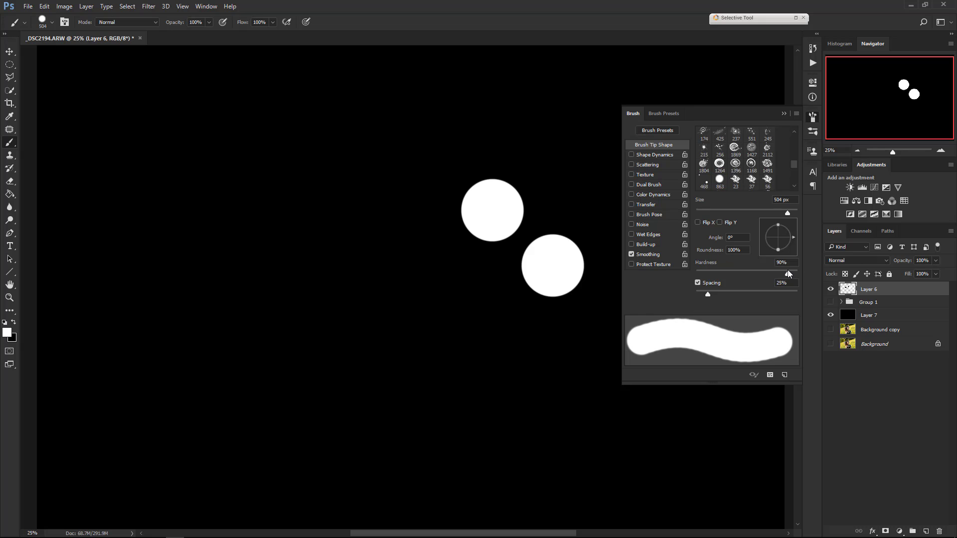
{"action": "left_click", "coordinate": [578, 166]}
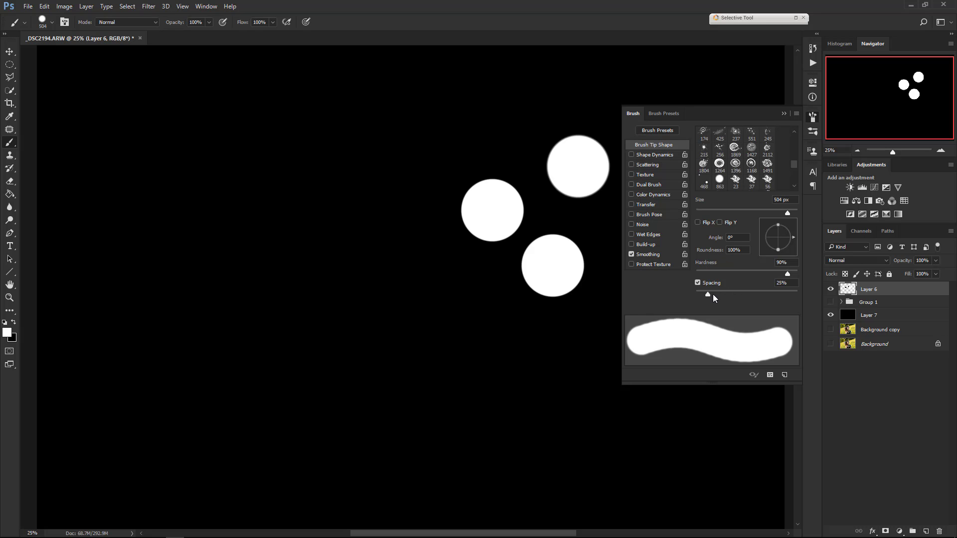
Set the brush spacing to 153%, paint a test stroke across the canvas and undo it.
{"action": "left_click_drag", "start_coordinate": [713, 295], "coordinate": [760, 294]}
{"action": "mouse_move", "coordinate": [489, 191]}
{"action": "left_mouse_down"}
{"action": "mouse_move", "coordinate": [156, 277]}
{"action": "mouse_move", "coordinate": [551, 267]}
{"action": "mouse_move", "coordinate": [241, 310]}
{"action": "mouse_move", "coordinate": [515, 299]}
{"action": "left_mouse_up"}
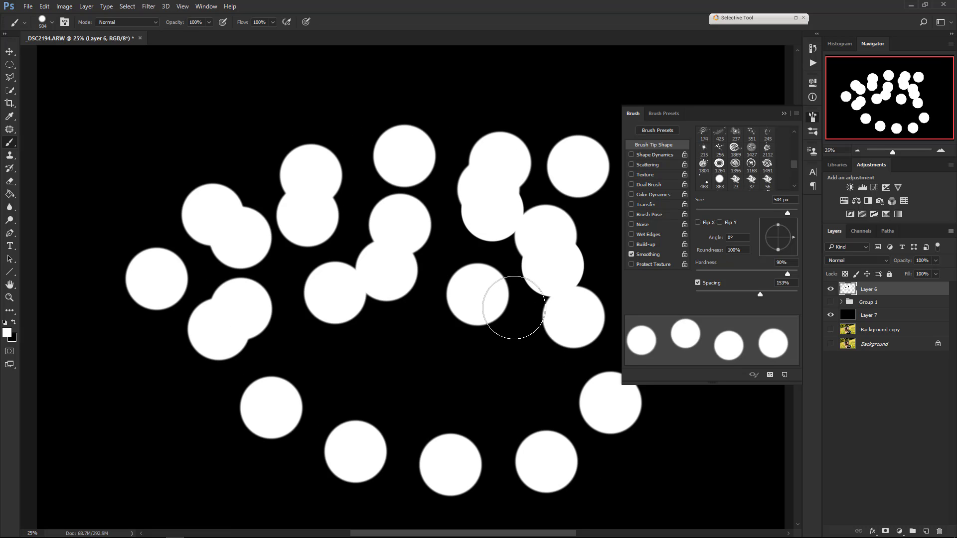
{"action": "key", "text": "ctrl+z"}
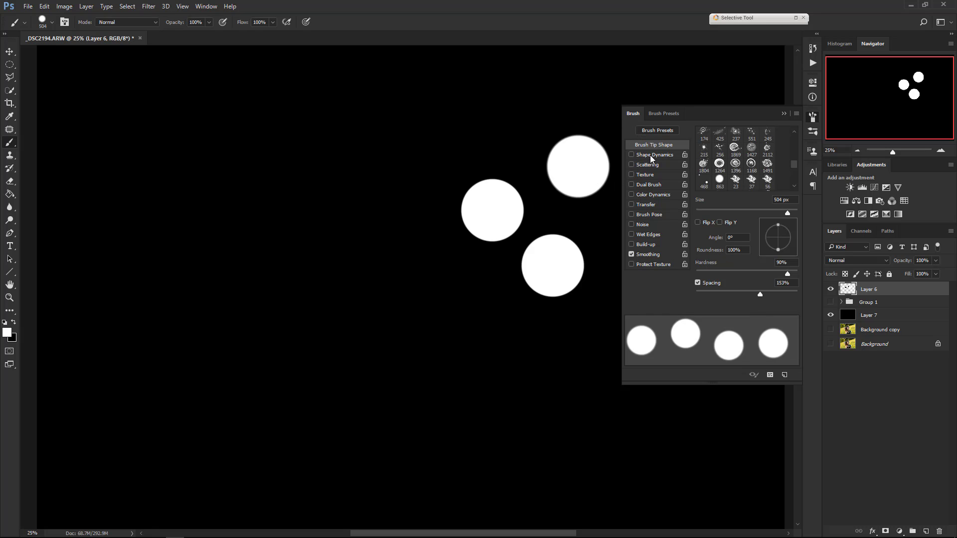
Enable Shape Dynamics with a 50% size jitter, then test it with a stroke and undo the stroke.
{"action": "left_click", "coordinate": [631, 155]}
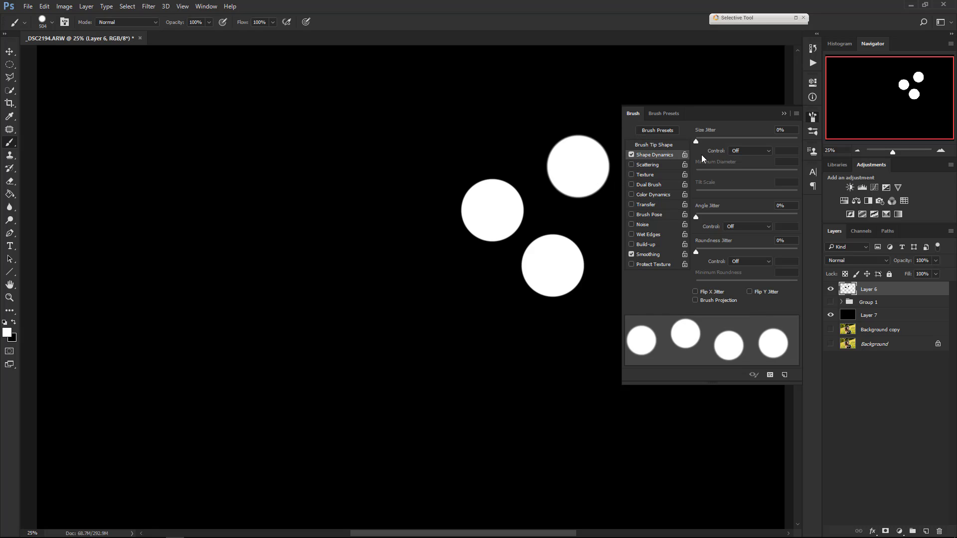
{"action": "left_click_drag", "start_coordinate": [699, 142], "coordinate": [746, 140]}
{"action": "mouse_move", "coordinate": [436, 154]}
{"action": "left_mouse_down"}
{"action": "mouse_move", "coordinate": [344, 231]}
{"action": "mouse_move", "coordinate": [180, 180]}
{"action": "mouse_move", "coordinate": [405, 134]}
{"action": "mouse_move", "coordinate": [235, 128]}
{"action": "left_mouse_up"}
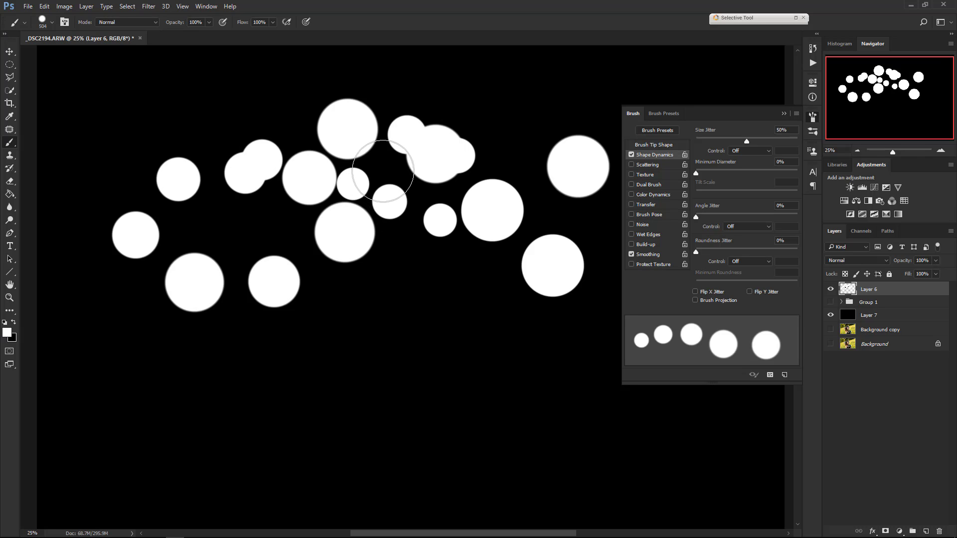
{"action": "key", "text": "ctrl+z"}
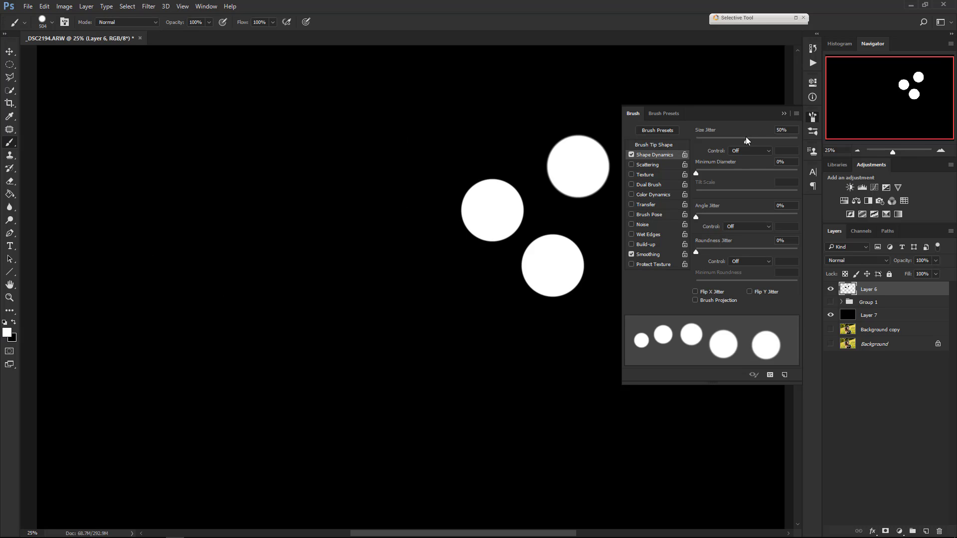
Try a 100% size jitter with test strokes across the canvas and undo them.
{"action": "left_click_drag", "start_coordinate": [744, 137], "coordinate": [812, 140]}
{"action": "mouse_move", "coordinate": [225, 186]}
{"action": "left_mouse_down"}
{"action": "mouse_move", "coordinate": [429, 228]}
{"action": "mouse_move", "coordinate": [396, 262]}
{"action": "left_mouse_up"}
{"action": "mouse_move", "coordinate": [180, 213]}
{"action": "left_mouse_down"}
{"action": "mouse_move", "coordinate": [352, 367]}
{"action": "mouse_move", "coordinate": [261, 149]}
{"action": "mouse_move", "coordinate": [381, 231]}
{"action": "mouse_move", "coordinate": [346, 323]}
{"action": "left_mouse_up"}
{"action": "key", "text": "ctrl+alt+z"}
{"action": "key", "text": "ctrl+alt+z"}
{"action": "key", "text": "ctrl+alt+z"}
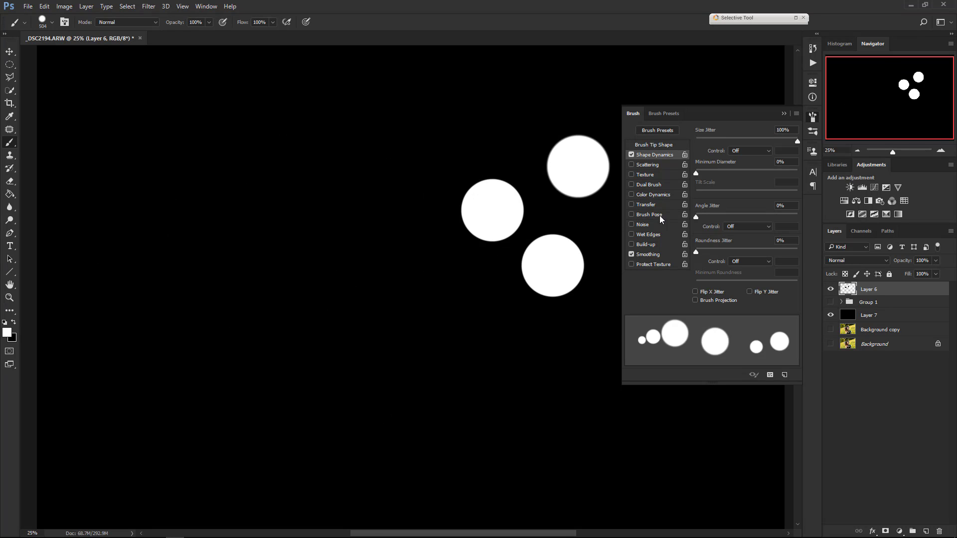
Try a 68% size jitter with a test stroke, undo the stroke and settle the size jitter at 60%.
{"action": "left_click_drag", "start_coordinate": [770, 140], "coordinate": [765, 139]}
{"action": "mouse_move", "coordinate": [350, 135]}
{"action": "left_mouse_down"}
{"action": "mouse_move", "coordinate": [362, 367]}
{"action": "mouse_move", "coordinate": [399, 337]}
{"action": "left_mouse_up"}
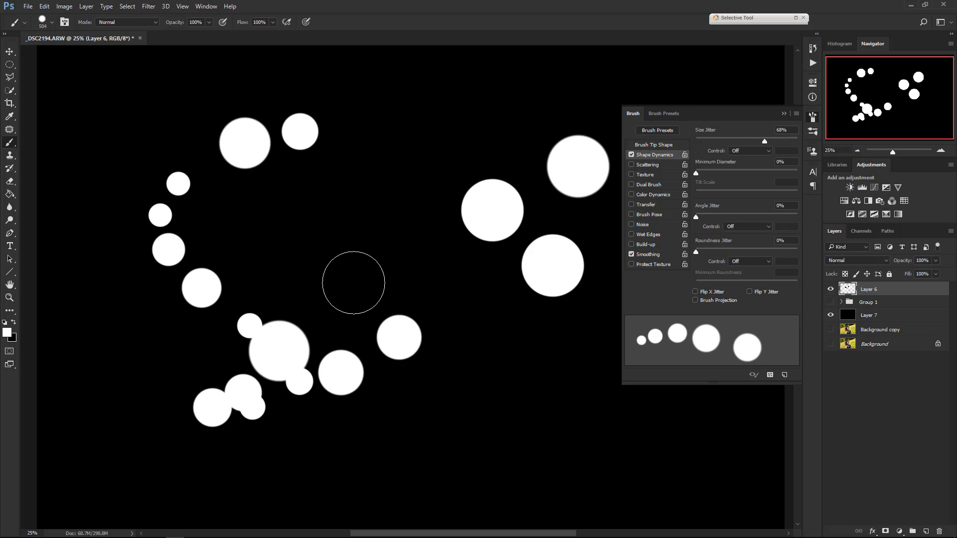
{"action": "key", "text": "ctrl+z"}
{"action": "left_click_drag", "start_coordinate": [765, 141], "coordinate": [758, 140]}
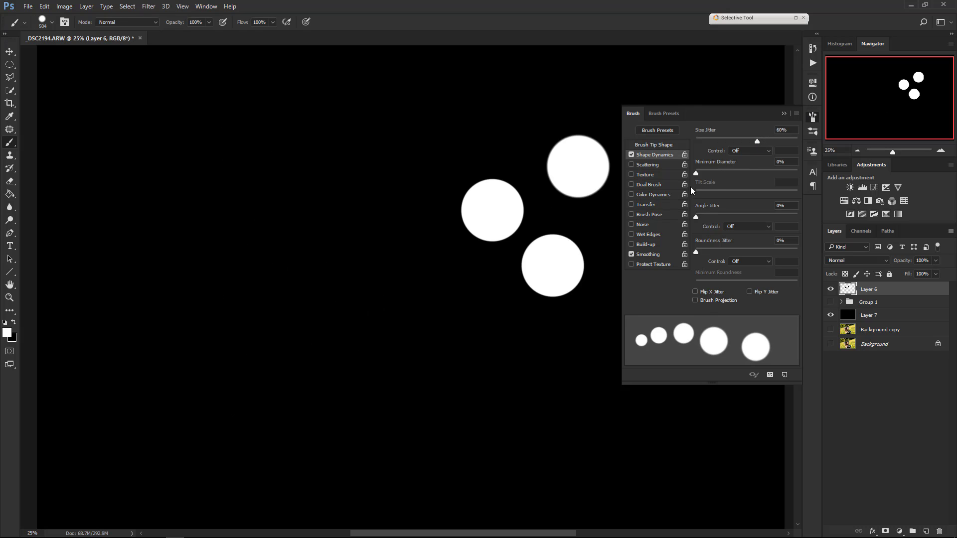
Try a 100% minimum diameter with test strokes, undo the strokes and return the minimum diameter to 0%.
{"action": "mouse_move", "coordinate": [697, 173]}
{"action": "left_mouse_down"}
{"action": "mouse_move", "coordinate": [816, 168]}
{"action": "mouse_move", "coordinate": [680, 169]}
{"action": "left_mouse_up"}
{"action": "left_click", "coordinate": [266, 167]}
{"action": "left_click_drag", "start_coordinate": [242, 257], "coordinate": [391, 305]}
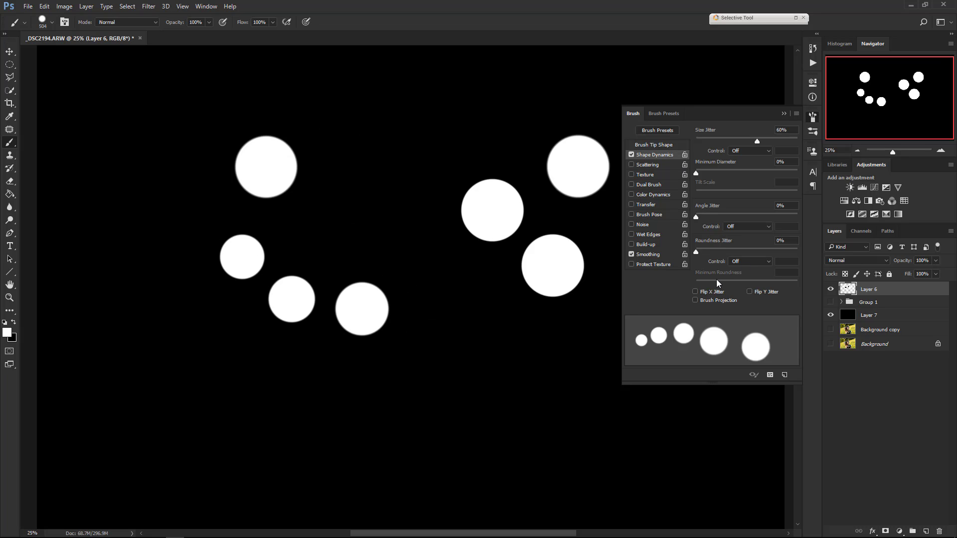
{"action": "left_click_drag", "start_coordinate": [696, 173], "coordinate": [798, 173]}
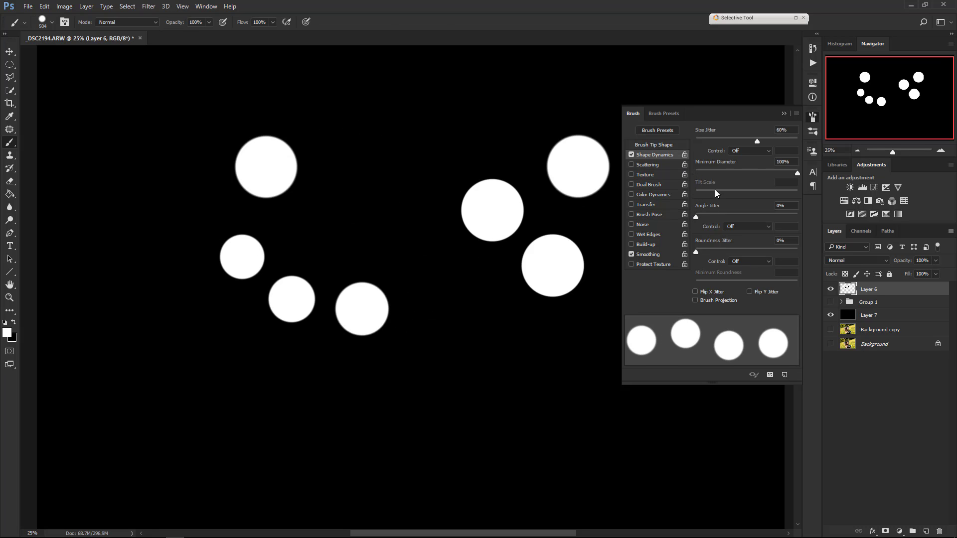
{"action": "mouse_move", "coordinate": [465, 133]}
{"action": "left_mouse_down"}
{"action": "mouse_move", "coordinate": [327, 240]}
{"action": "mouse_move", "coordinate": [598, 380]}
{"action": "mouse_move", "coordinate": [231, 306]}
{"action": "left_mouse_up"}
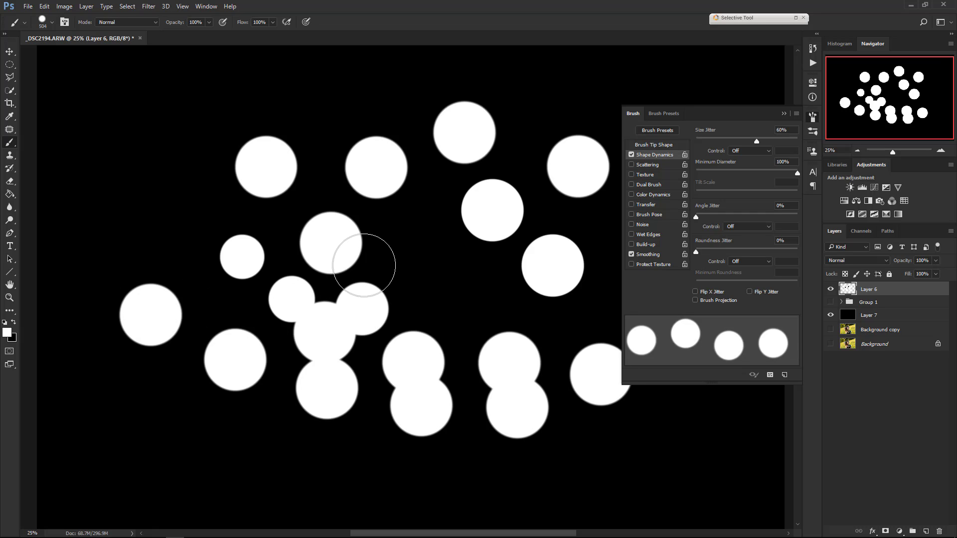
{"action": "key", "text": "ctrl+alt+z"}
{"action": "key", "text": "ctrl+alt+z"}
{"action": "key", "text": "ctrl+alt+z"}
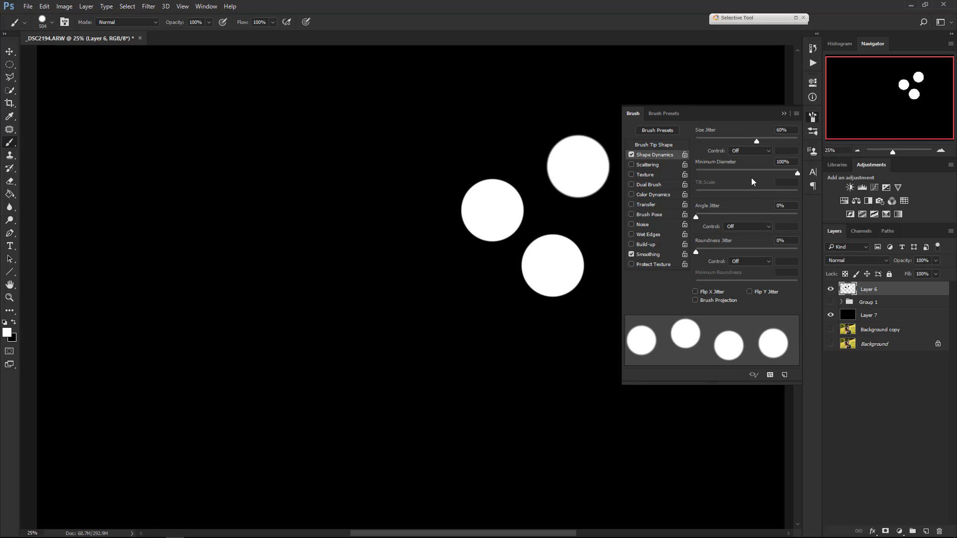
{"action": "left_click_drag", "start_coordinate": [798, 173], "coordinate": [696, 175]}
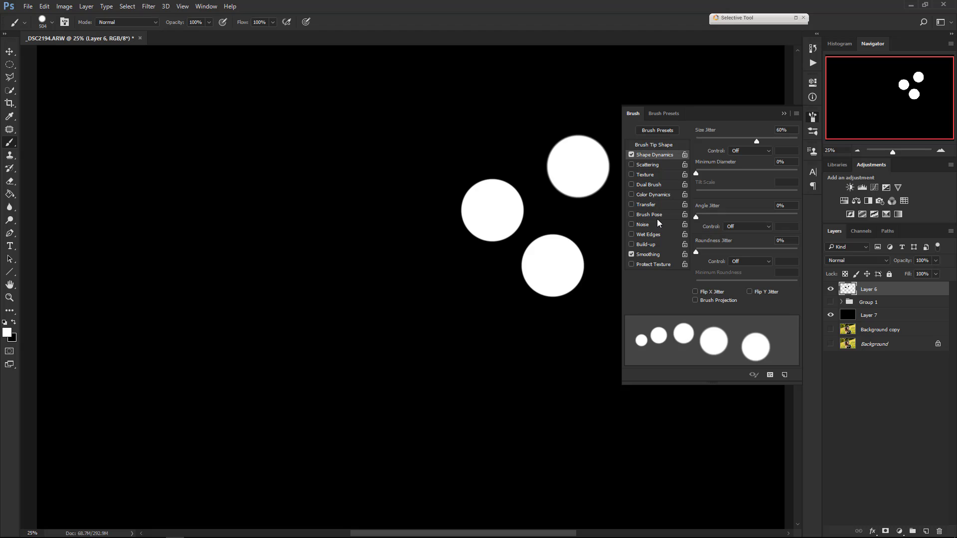
Set the angle jitter to 25%, roundness jitter to 9% and minimum roundness to 1%, then test with a stroke and undo it.
{"action": "mouse_move", "coordinate": [697, 217]}
{"action": "left_mouse_down"}
{"action": "mouse_move", "coordinate": [707, 214]}
{"action": "mouse_move", "coordinate": [694, 215]}
{"action": "left_mouse_up"}
{"action": "mouse_move", "coordinate": [694, 252]}
{"action": "left_mouse_down"}
{"action": "mouse_move", "coordinate": [715, 250]}
{"action": "mouse_move", "coordinate": [695, 251]}
{"action": "left_mouse_up"}
{"action": "left_click_drag", "start_coordinate": [696, 252], "coordinate": [713, 252]}
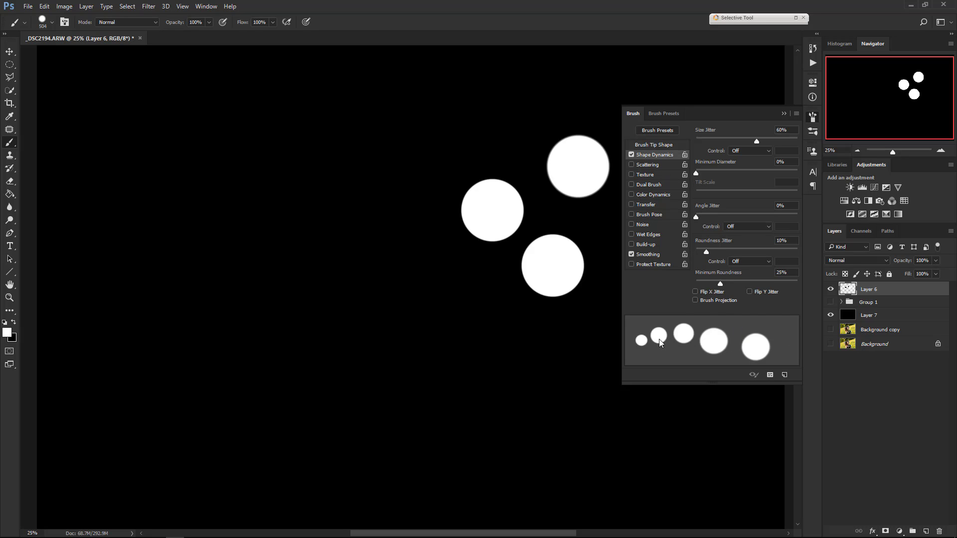
{"action": "mouse_move", "coordinate": [720, 284]}
{"action": "left_mouse_down"}
{"action": "mouse_move", "coordinate": [751, 282]}
{"action": "mouse_move", "coordinate": [696, 285]}
{"action": "mouse_move", "coordinate": [743, 249]}
{"action": "mouse_move", "coordinate": [780, 252]}
{"action": "mouse_move", "coordinate": [686, 253]}
{"action": "mouse_move", "coordinate": [703, 252]}
{"action": "left_mouse_up"}
{"action": "mouse_move", "coordinate": [696, 216]}
{"action": "left_mouse_down"}
{"action": "mouse_move", "coordinate": [742, 216]}
{"action": "mouse_move", "coordinate": [730, 213]}
{"action": "left_mouse_up"}
{"action": "left_click_drag", "start_coordinate": [702, 249], "coordinate": [760, 245]}
{"action": "mouse_move", "coordinate": [731, 217]}
{"action": "left_mouse_down"}
{"action": "mouse_move", "coordinate": [708, 215]}
{"action": "mouse_move", "coordinate": [771, 208]}
{"action": "mouse_move", "coordinate": [661, 208]}
{"action": "mouse_move", "coordinate": [742, 207]}
{"action": "mouse_move", "coordinate": [695, 205]}
{"action": "mouse_move", "coordinate": [721, 207]}
{"action": "left_mouse_up"}
{"action": "mouse_move", "coordinate": [756, 247]}
{"action": "left_mouse_down"}
{"action": "mouse_move", "coordinate": [691, 252]}
{"action": "mouse_move", "coordinate": [706, 253]}
{"action": "left_mouse_up"}
{"action": "mouse_move", "coordinate": [324, 143]}
{"action": "left_mouse_down"}
{"action": "mouse_move", "coordinate": [346, 363]}
{"action": "mouse_move", "coordinate": [87, 335]}
{"action": "left_mouse_up"}
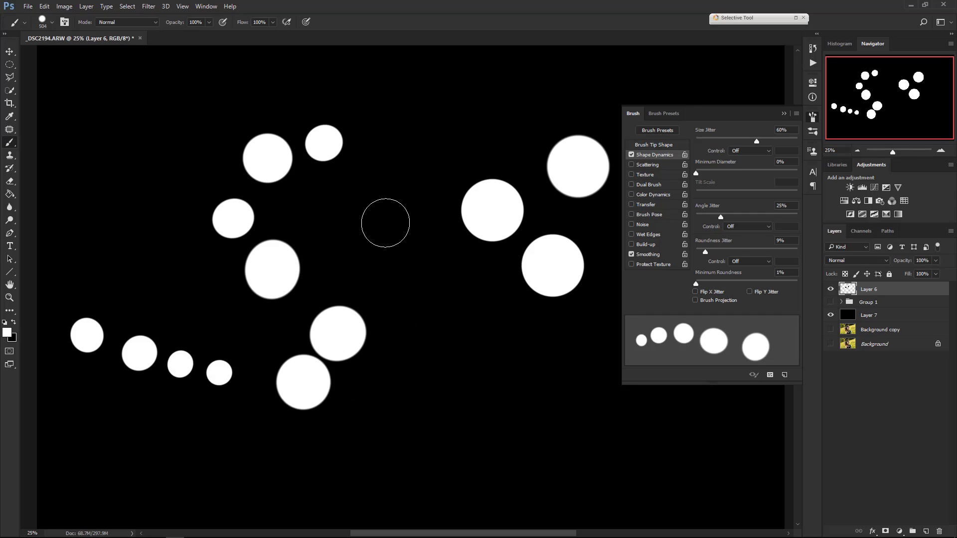
{"action": "key", "text": "ctrl+z"}
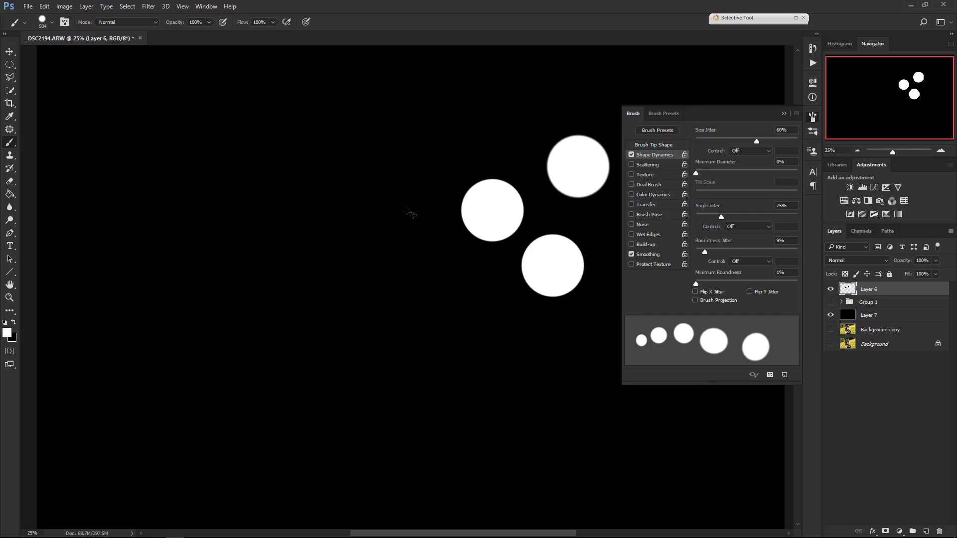
Enable Transfer with an 84% opacity jitter and 41% flow jitter, then paint a curved test stroke of circles.
{"action": "left_click", "coordinate": [631, 204]}
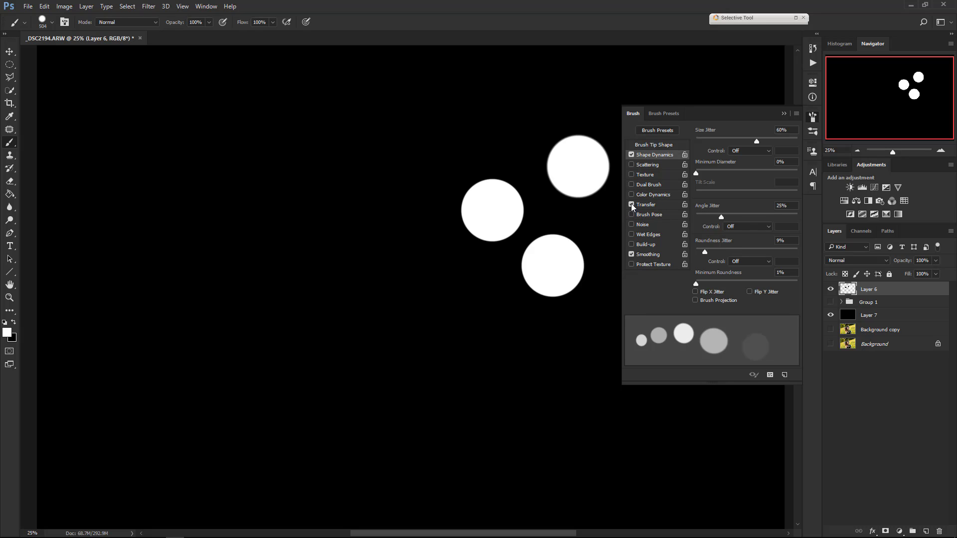
{"action": "left_click", "coordinate": [642, 202]}
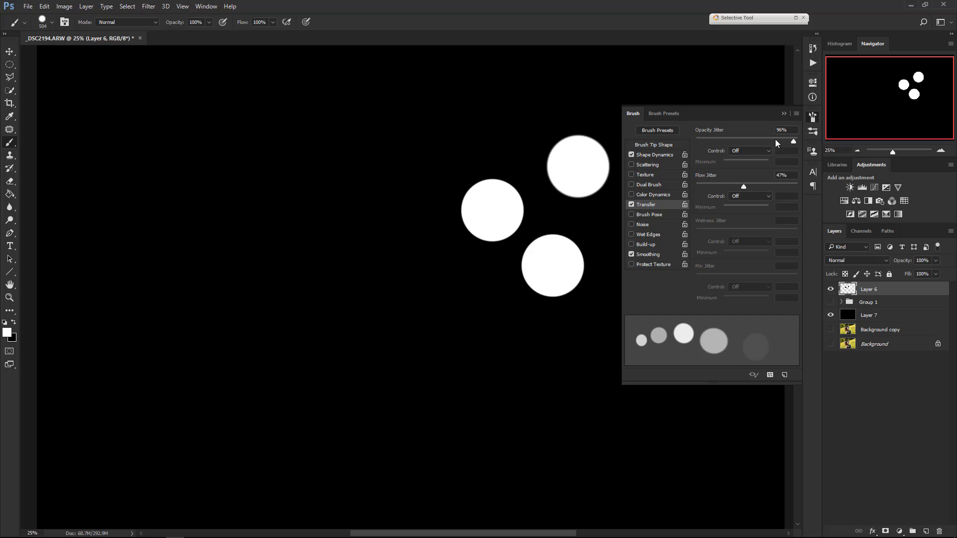
{"action": "mouse_move", "coordinate": [793, 140]}
{"action": "left_mouse_down"}
{"action": "mouse_move", "coordinate": [648, 142]}
{"action": "mouse_move", "coordinate": [778, 141]}
{"action": "left_mouse_up"}
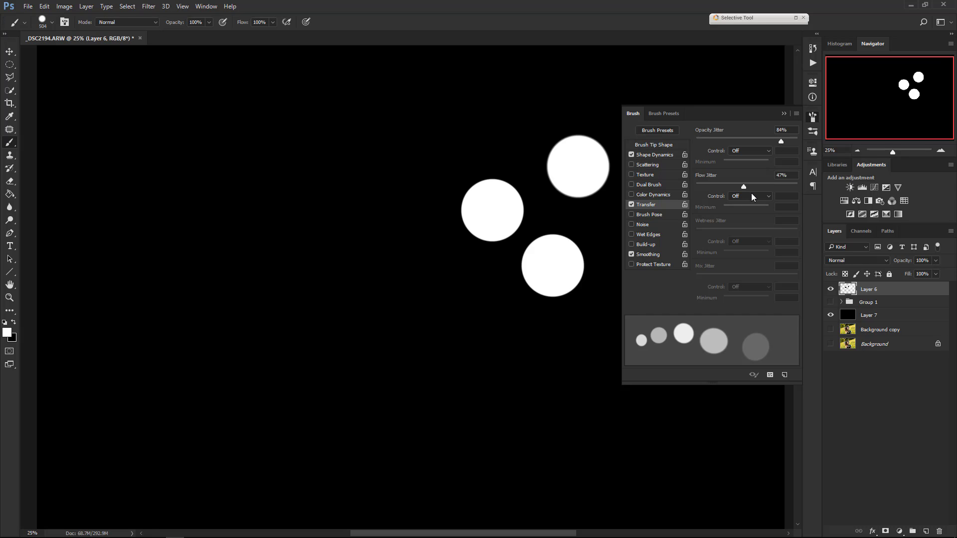
{"action": "mouse_move", "coordinate": [746, 186]}
{"action": "left_mouse_down"}
{"action": "mouse_move", "coordinate": [713, 186]}
{"action": "mouse_move", "coordinate": [737, 186]}
{"action": "left_mouse_up"}
{"action": "mouse_move", "coordinate": [412, 171]}
{"action": "left_mouse_down"}
{"action": "mouse_move", "coordinate": [427, 167]}
{"action": "mouse_move", "coordinate": [105, 281]}
{"action": "mouse_move", "coordinate": [145, 278]}
{"action": "left_mouse_up"}
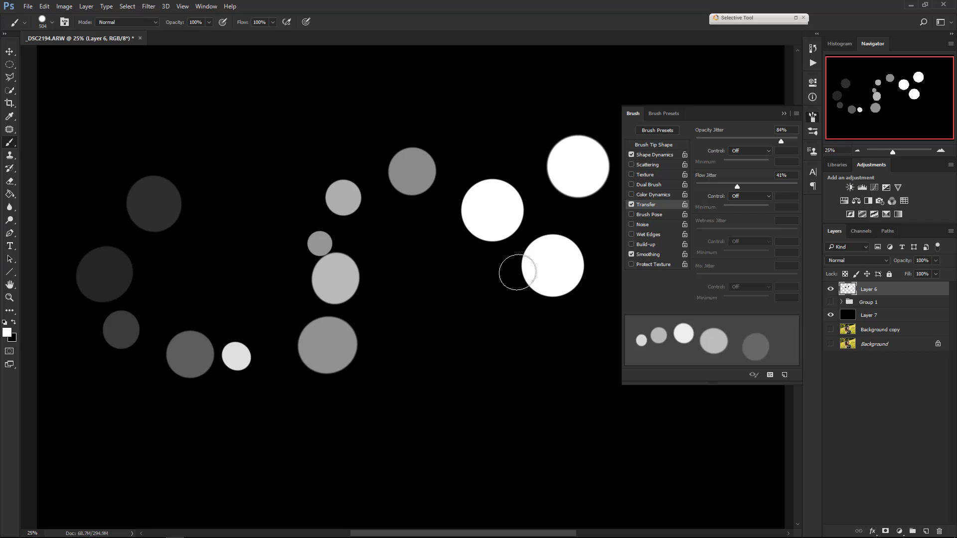
Preview the circles over the portrait by swapping Layer 7 for Background copy, then restore the black backdrop.
{"action": "left_click", "coordinate": [830, 314]}
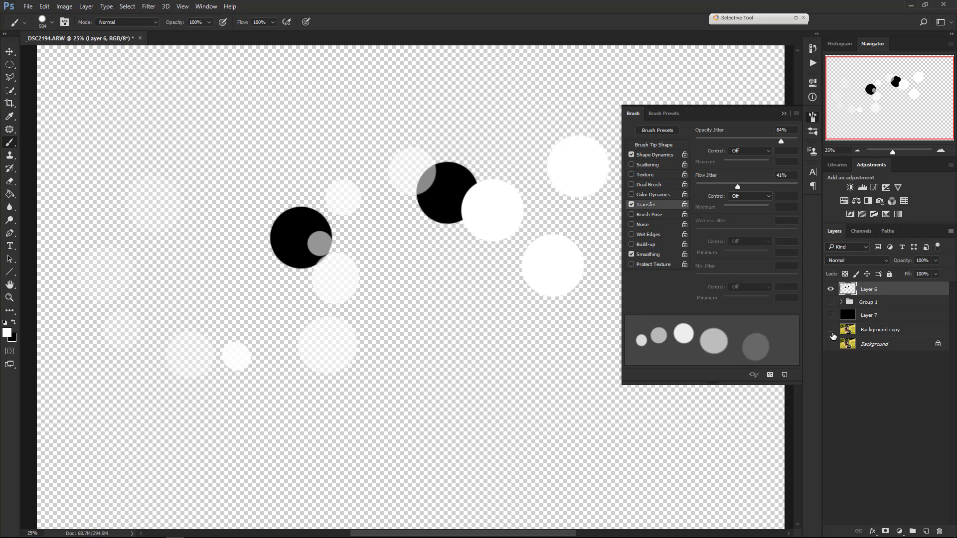
{"action": "left_click", "coordinate": [830, 330]}
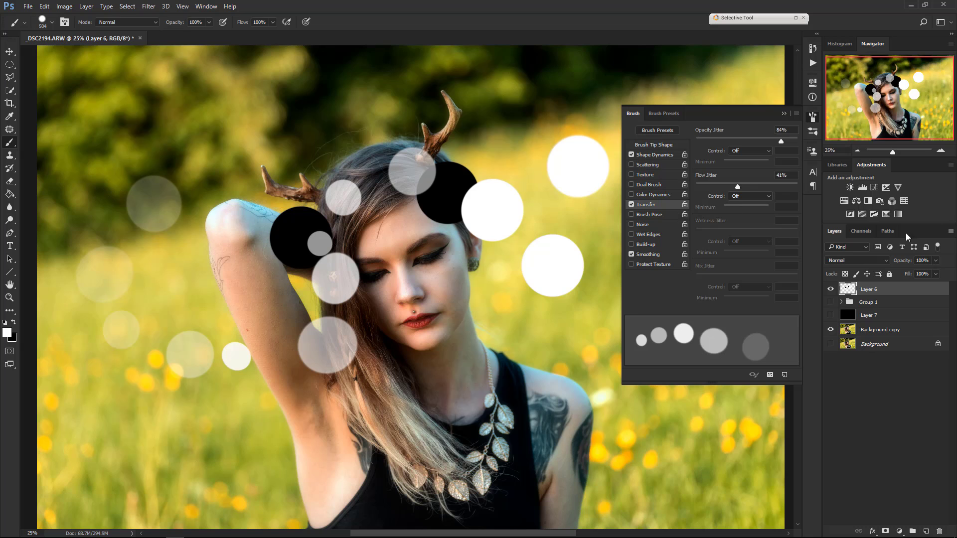
{"action": "left_click", "coordinate": [831, 330]}
{"action": "left_click", "coordinate": [831, 315]}
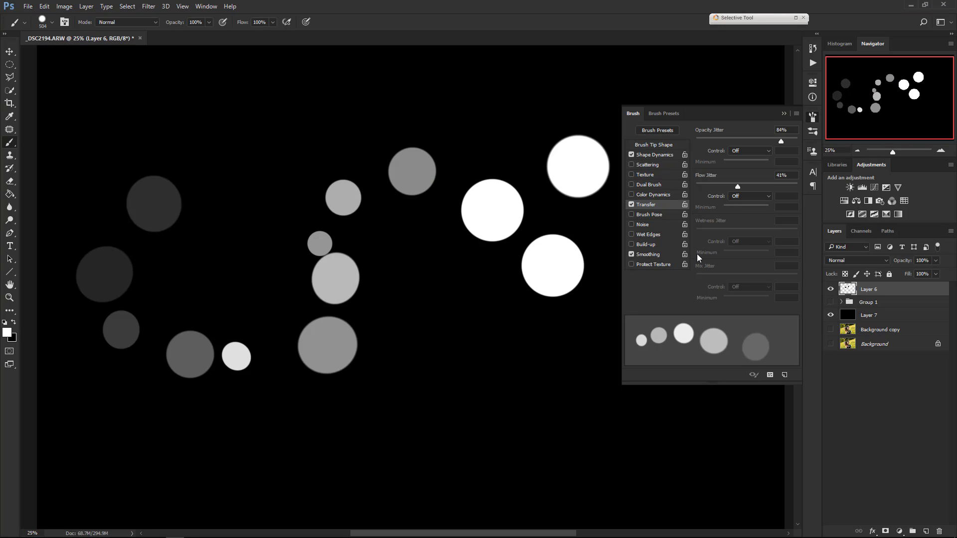
Set the flow jitter to 45% and enable Scattering, then paint two test strokes and undo them.
{"action": "mouse_move", "coordinate": [731, 187]}
{"action": "left_mouse_down"}
{"action": "mouse_move", "coordinate": [758, 185]}
{"action": "mouse_move", "coordinate": [742, 185]}
{"action": "left_mouse_up"}
{"action": "left_click", "coordinate": [648, 165]}
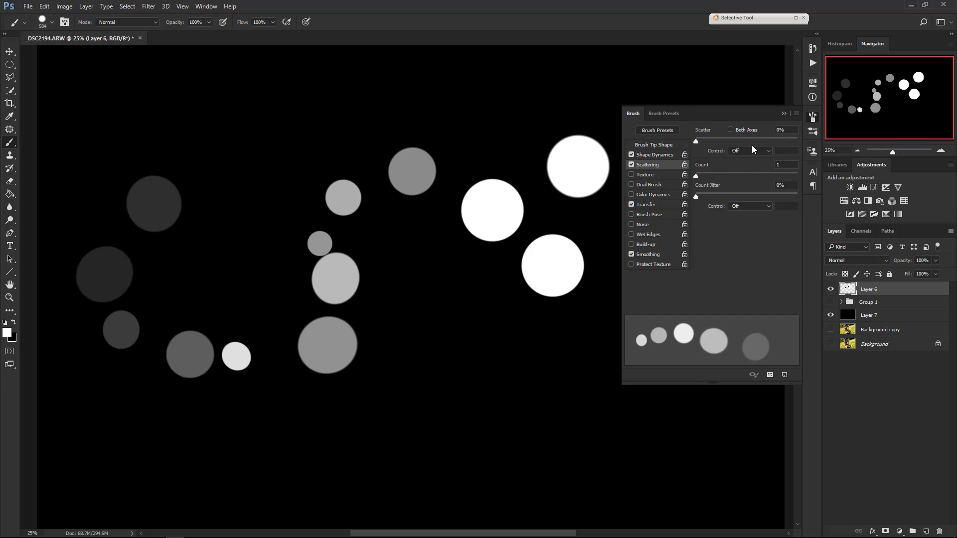
{"action": "mouse_move", "coordinate": [172, 97]}
{"action": "left_mouse_down"}
{"action": "mouse_move", "coordinate": [450, 97]}
{"action": "mouse_move", "coordinate": [534, 122]}
{"action": "left_mouse_up"}
{"action": "left_click_drag", "start_coordinate": [140, 164], "coordinate": [553, 150]}
{"action": "key", "text": "ctrl+alt+z"}
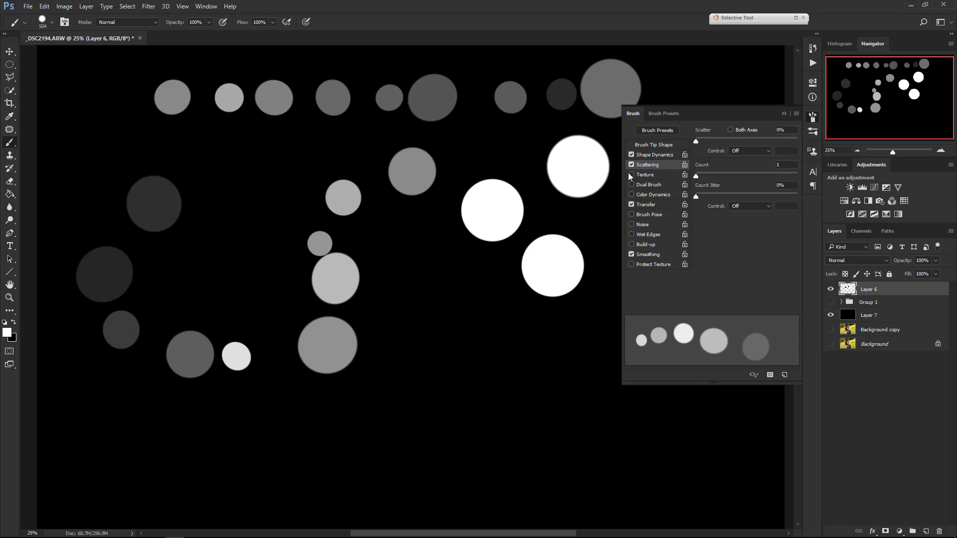
{"action": "key", "text": "ctrl+alt+z"}
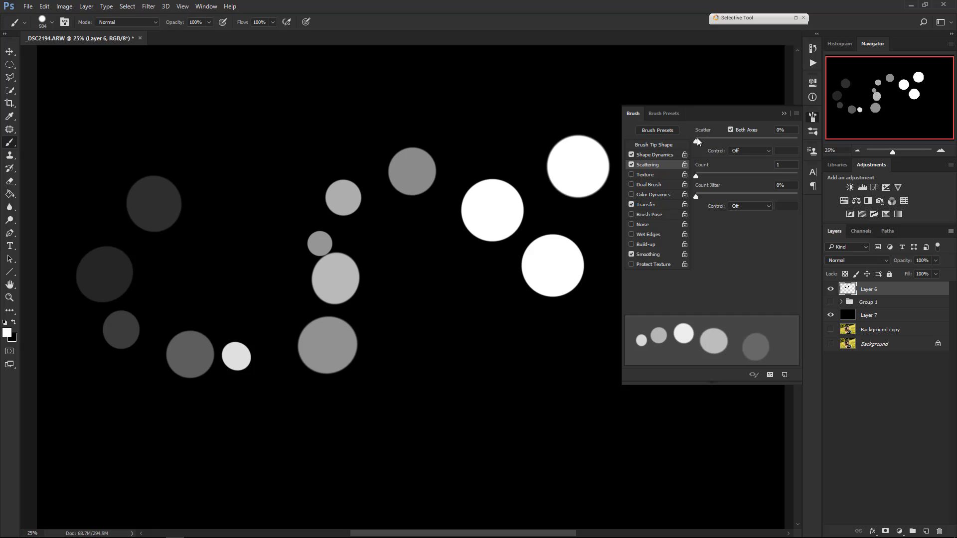
Set the scatter to 588% on both axes and paint a scattered stroke of circles across the canvas.
{"action": "left_click_drag", "start_coordinate": [697, 141], "coordinate": [756, 141]}
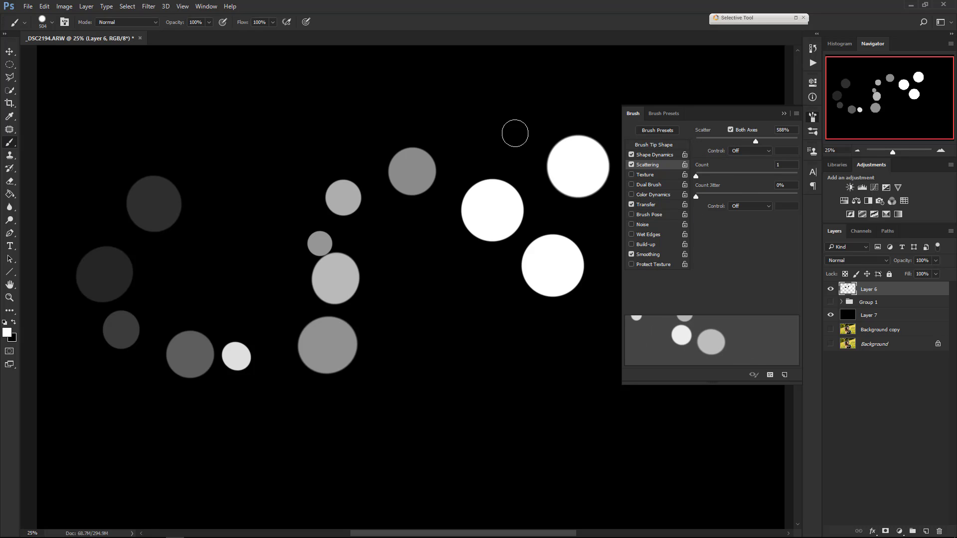
{"action": "left_click", "coordinate": [309, 127]}
{"action": "mouse_move", "coordinate": [309, 126]}
{"action": "left_mouse_down"}
{"action": "mouse_move", "coordinate": [555, 387]}
{"action": "mouse_move", "coordinate": [259, 354]}
{"action": "mouse_move", "coordinate": [213, 265]}
{"action": "mouse_move", "coordinate": [311, 121]}
{"action": "mouse_move", "coordinate": [402, 224]}
{"action": "left_mouse_up"}
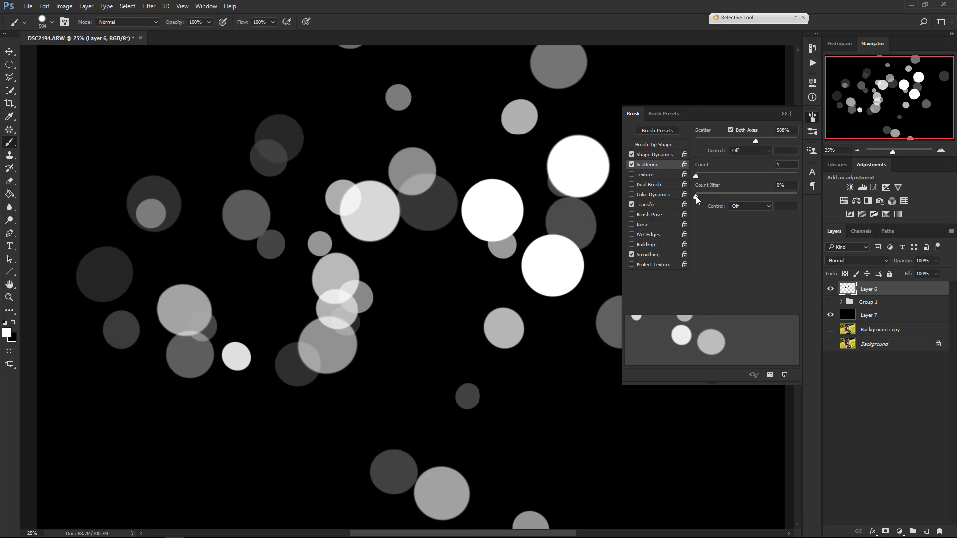
Paint scattered circles with a count of 5, then reduce the count to 2 and paint more across the lower canvas.
{"action": "left_click_drag", "start_coordinate": [696, 196], "coordinate": [724, 174]}
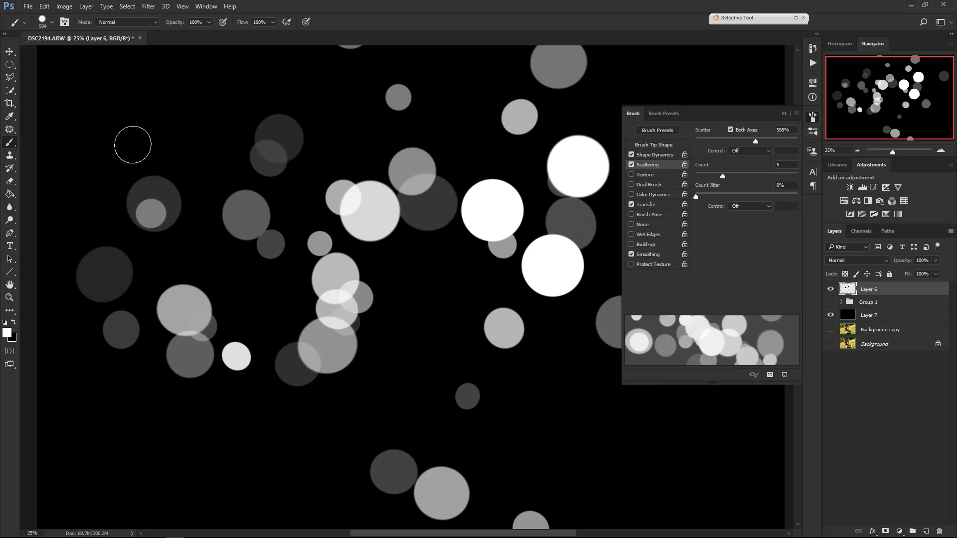
{"action": "mouse_move", "coordinate": [133, 145]}
{"action": "left_mouse_down"}
{"action": "mouse_move", "coordinate": [179, 149]}
{"action": "mouse_move", "coordinate": [177, 188]}
{"action": "mouse_move", "coordinate": [279, 106]}
{"action": "mouse_move", "coordinate": [307, 165]}
{"action": "left_mouse_up"}
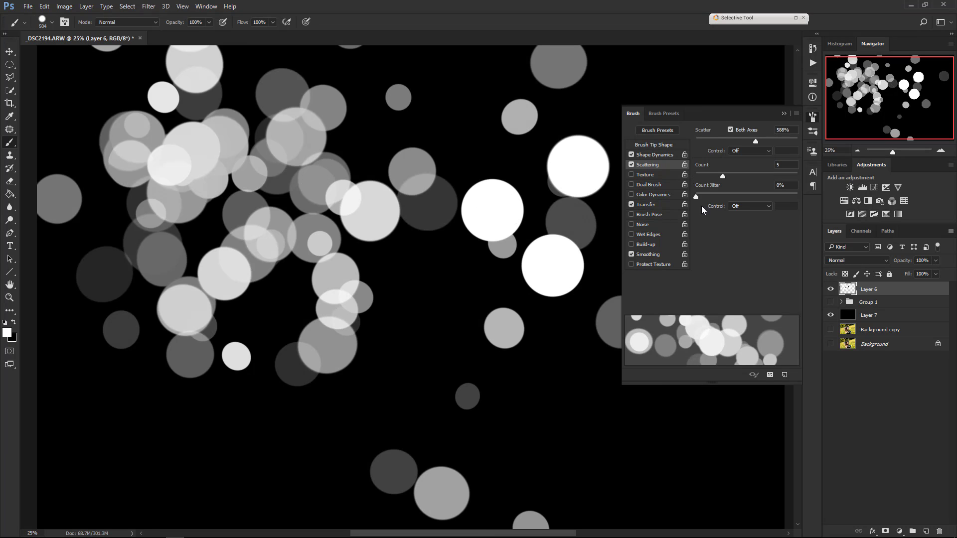
{"action": "left_click_drag", "start_coordinate": [722, 177], "coordinate": [705, 175]}
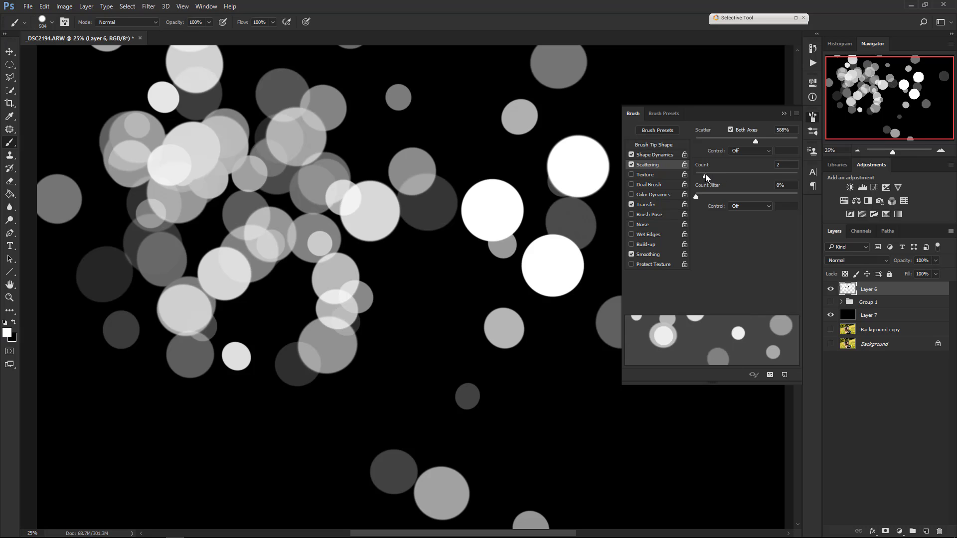
{"action": "mouse_move", "coordinate": [344, 372]}
{"action": "left_mouse_down"}
{"action": "mouse_move", "coordinate": [196, 389]}
{"action": "mouse_move", "coordinate": [471, 407]}
{"action": "mouse_move", "coordinate": [496, 449]}
{"action": "left_mouse_up"}
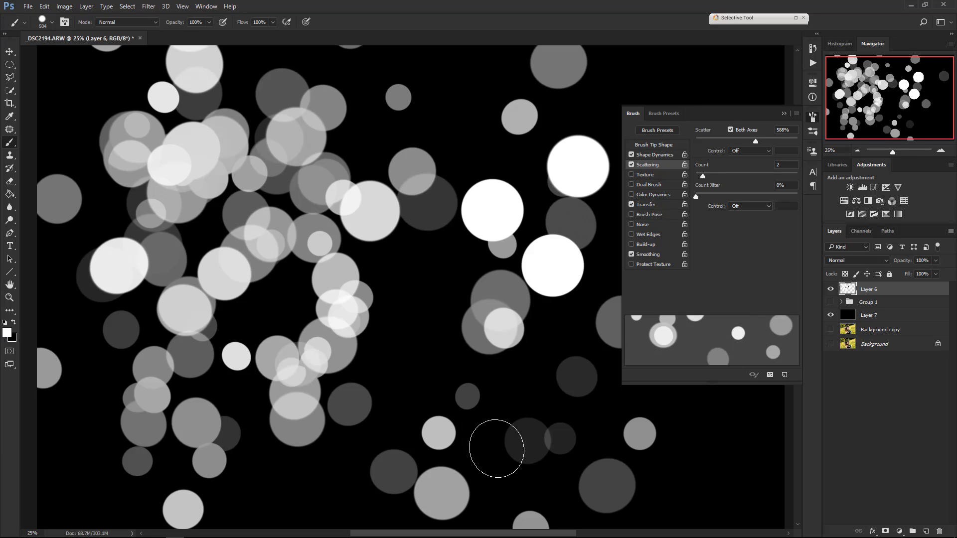
{"action": "left_click", "coordinate": [424, 309]}
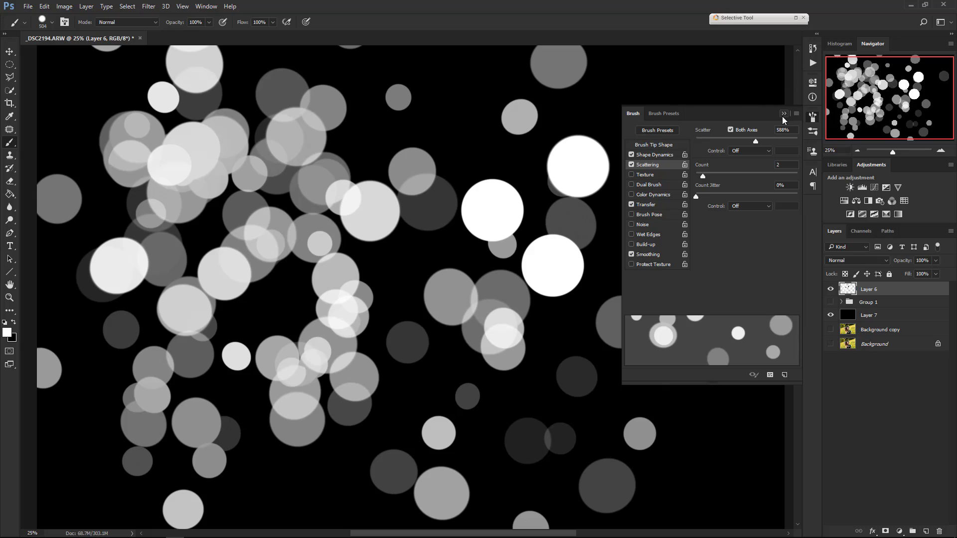
Review the brush tip, Shape Dynamics and Transfer settings, setting the scatter to 600%, and collapse the brush settings.
{"action": "left_click", "coordinate": [657, 145]}
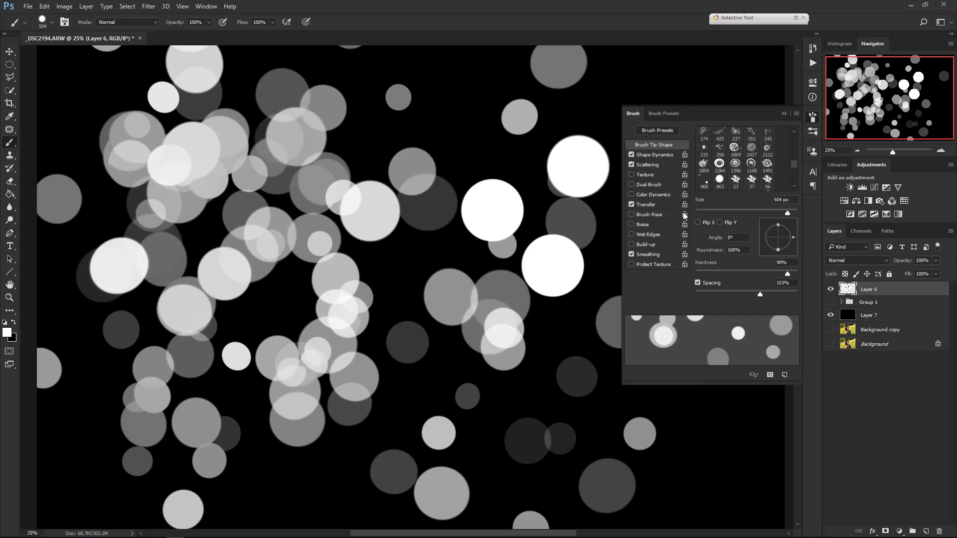
{"action": "left_click", "coordinate": [660, 155]}
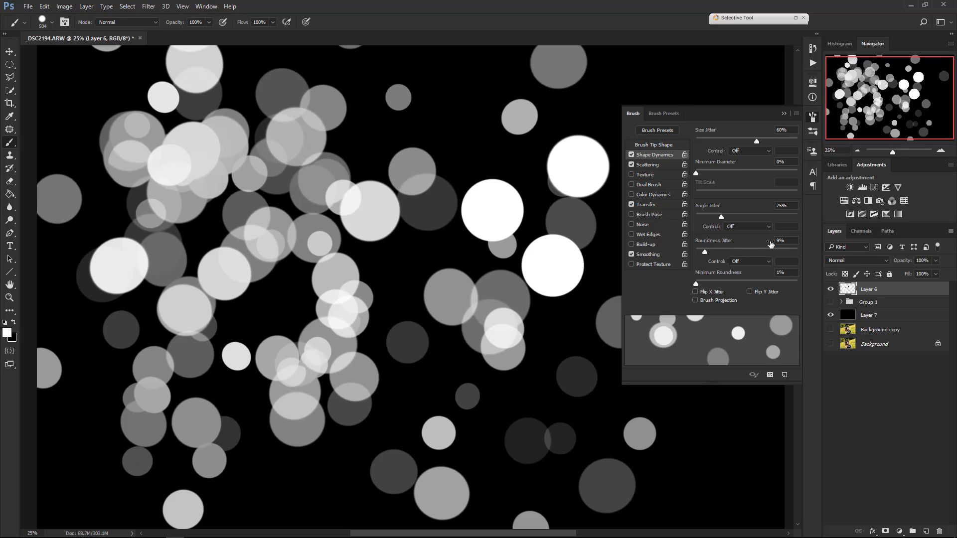
{"action": "left_click", "coordinate": [649, 165]}
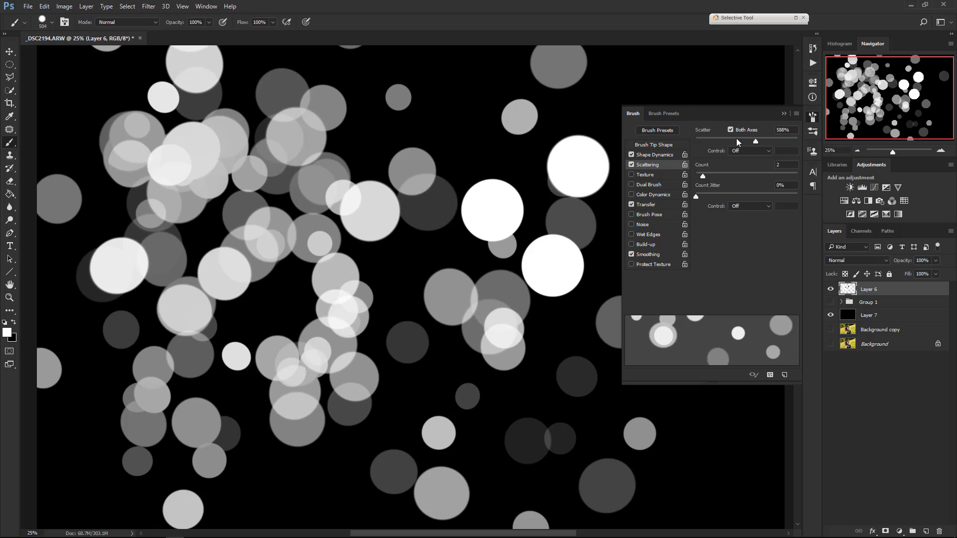
{"action": "left_click", "coordinate": [783, 138]}
{"action": "left_click", "coordinate": [786, 130]}
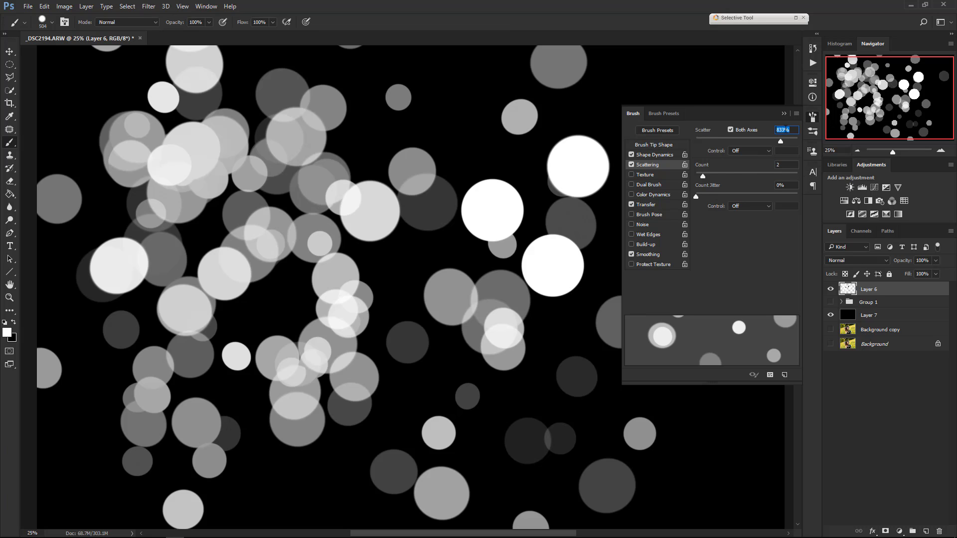
{"action": "type", "text": "600"}
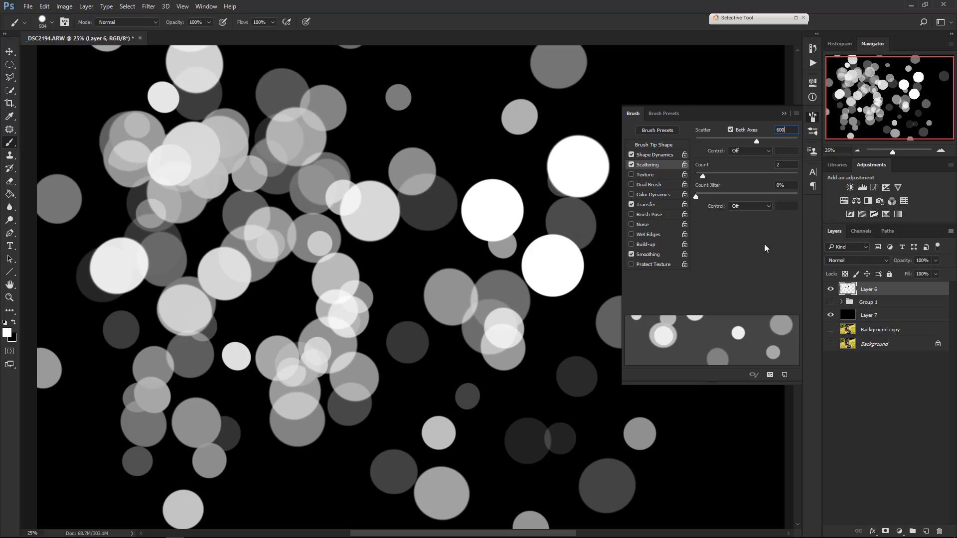
{"action": "left_click", "coordinate": [651, 206]}
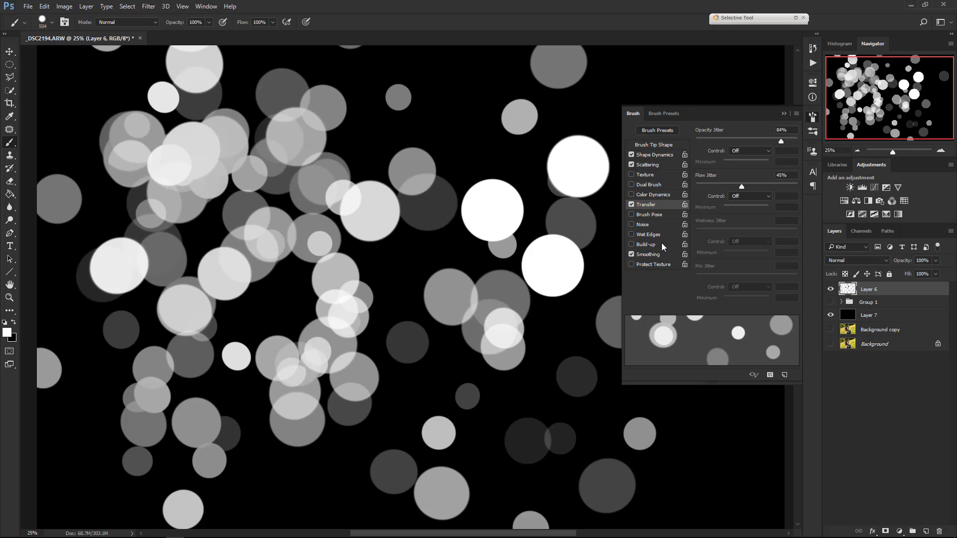
{"action": "left_click", "coordinate": [783, 114]}
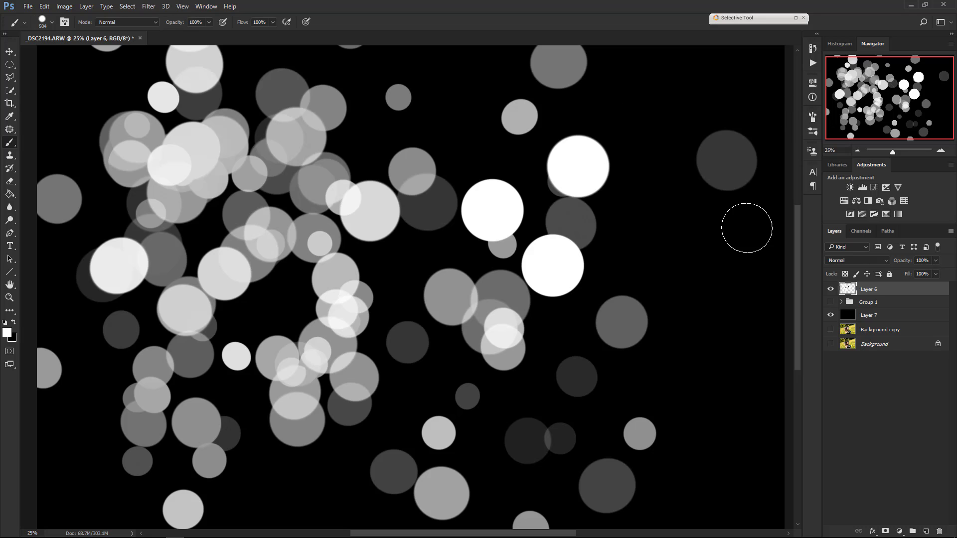
Show Background copy, hide the black Layer 7 and set Layer 6's blend mode to Overlay.
{"action": "left_click", "coordinate": [831, 330]}
{"action": "left_click", "coordinate": [832, 315]}
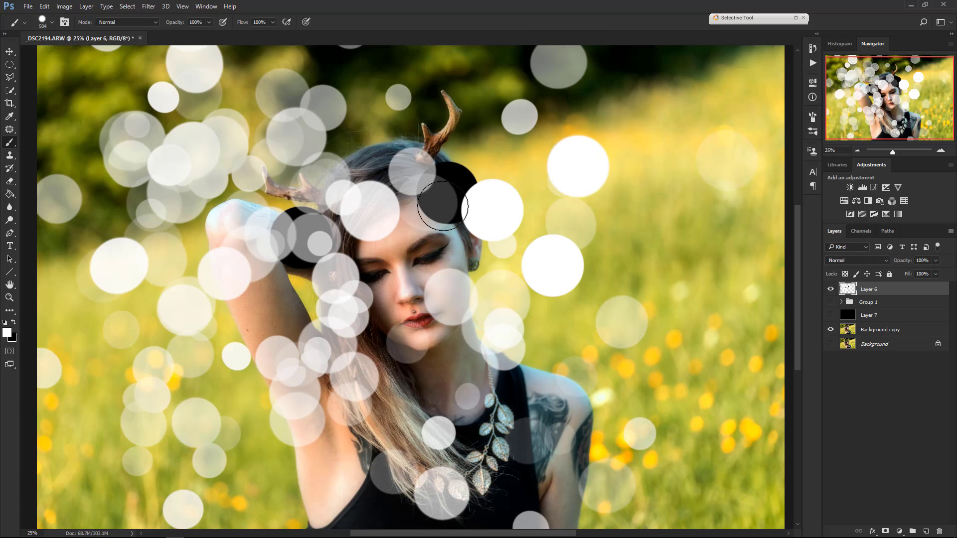
{"action": "left_click", "coordinate": [838, 261]}
{"action": "left_click", "coordinate": [855, 261]}
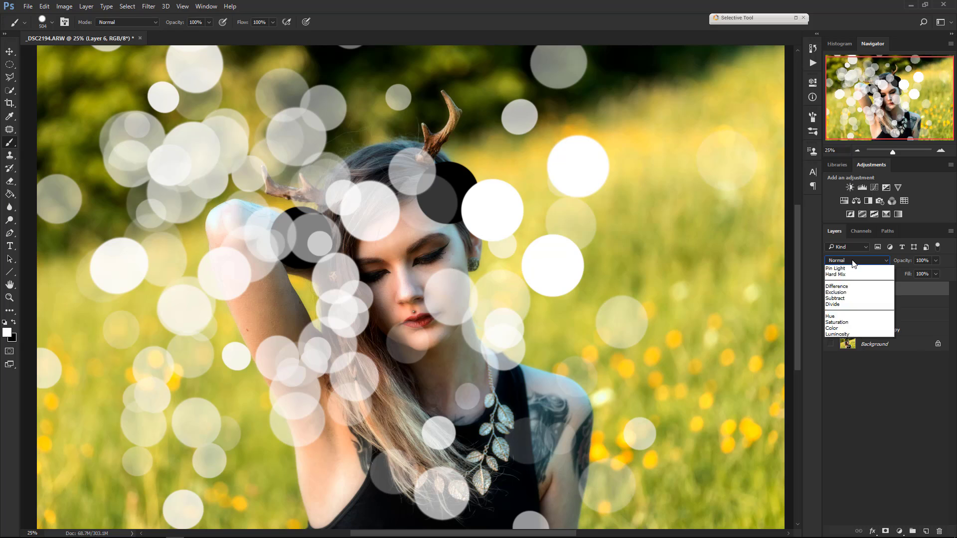
{"action": "left_click", "coordinate": [834, 358]}
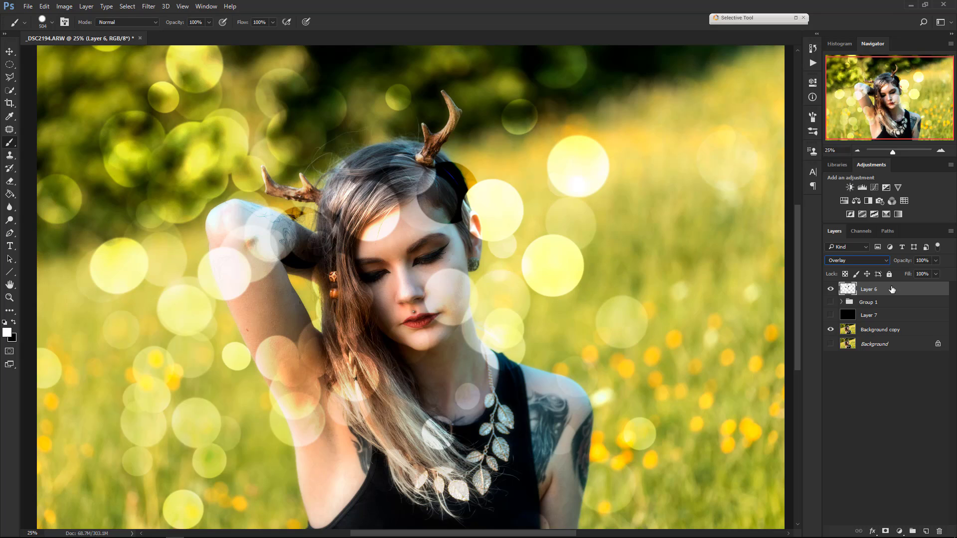
Save the current brush settings as a new brush preset named Bokeh 2017 and check it among the available brushes.
{"action": "left_click", "coordinate": [812, 118]}
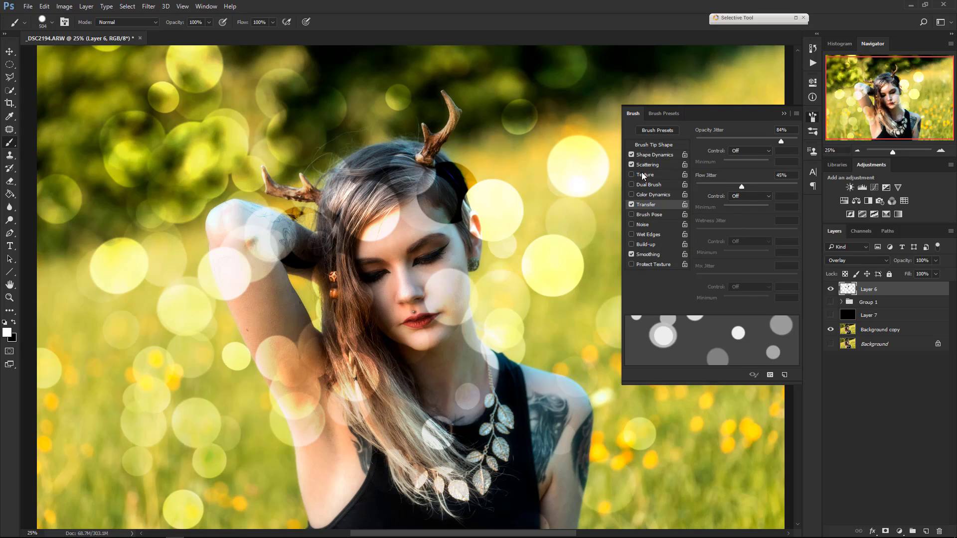
{"action": "left_click", "coordinate": [785, 377]}
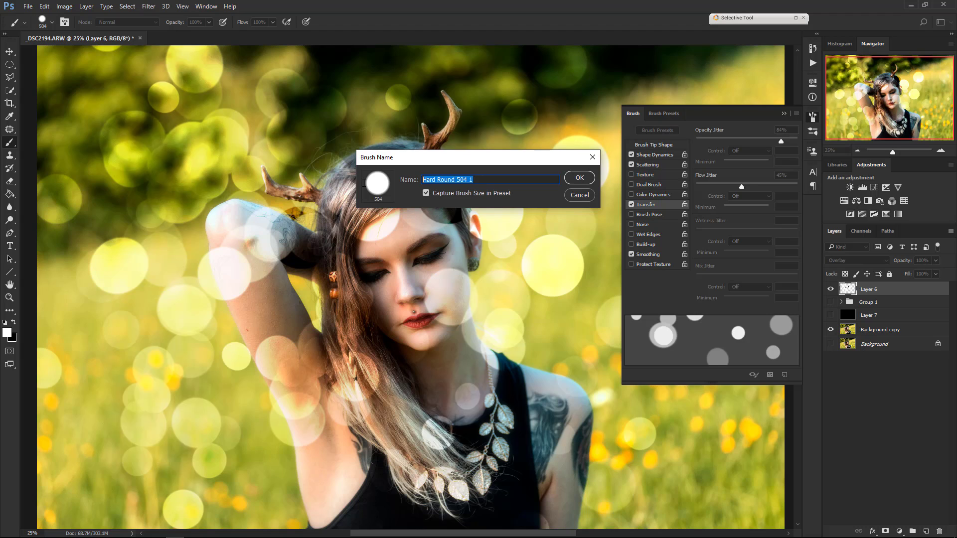
{"action": "type", "text": "Bokeh"}
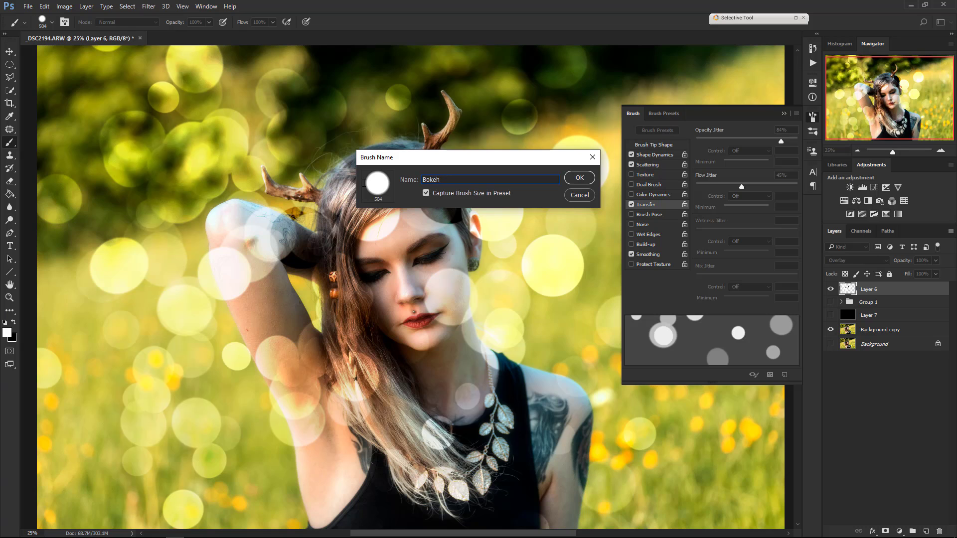
{"action": "type", "text": "2017"}
{"action": "left_click", "coordinate": [579, 178]}
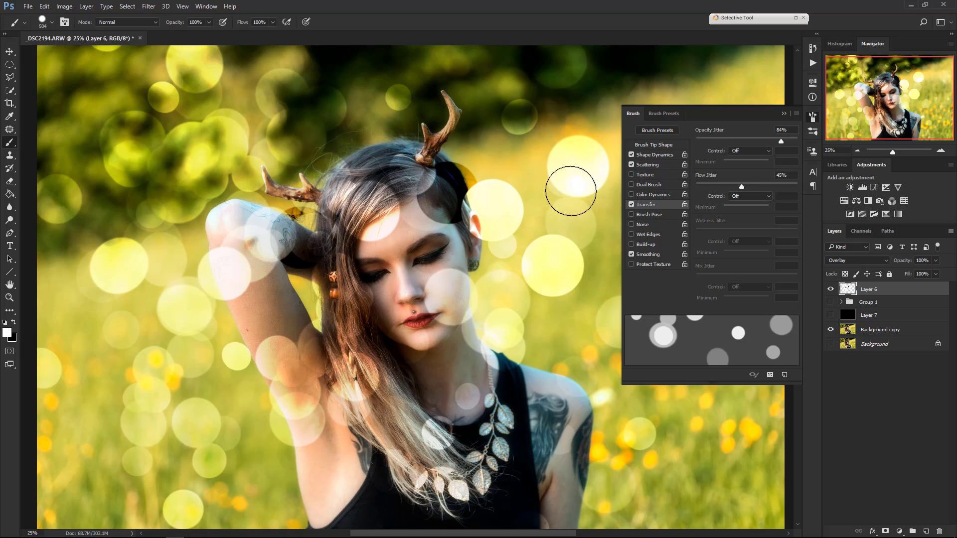
{"action": "left_click", "coordinate": [784, 114]}
{"action": "right_click", "coordinate": [209, 126]}
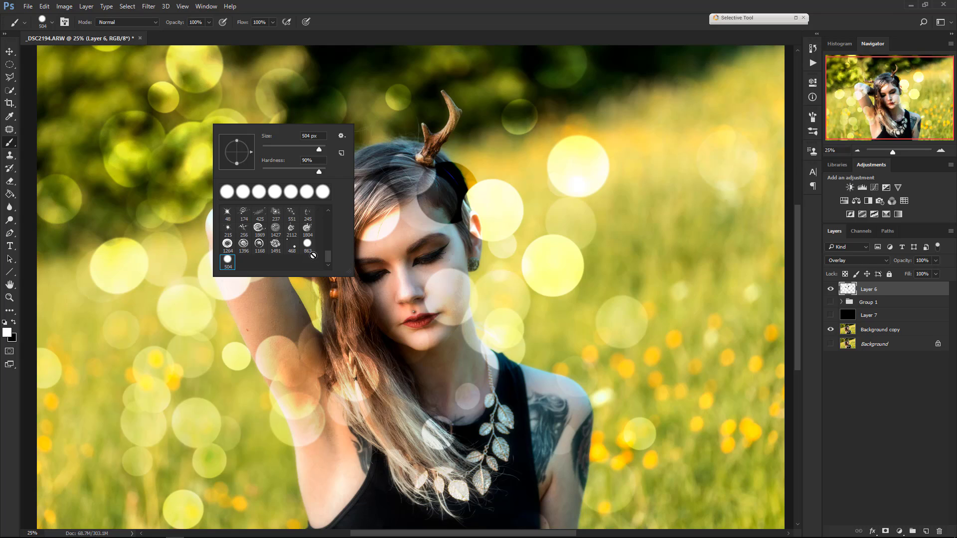
Hide Layer 6, add a new layer on top and set its blend mode to Overlay.
{"action": "left_click", "coordinate": [831, 289]}
{"action": "left_click", "coordinate": [831, 289]}
{"action": "left_click", "coordinate": [927, 531]}
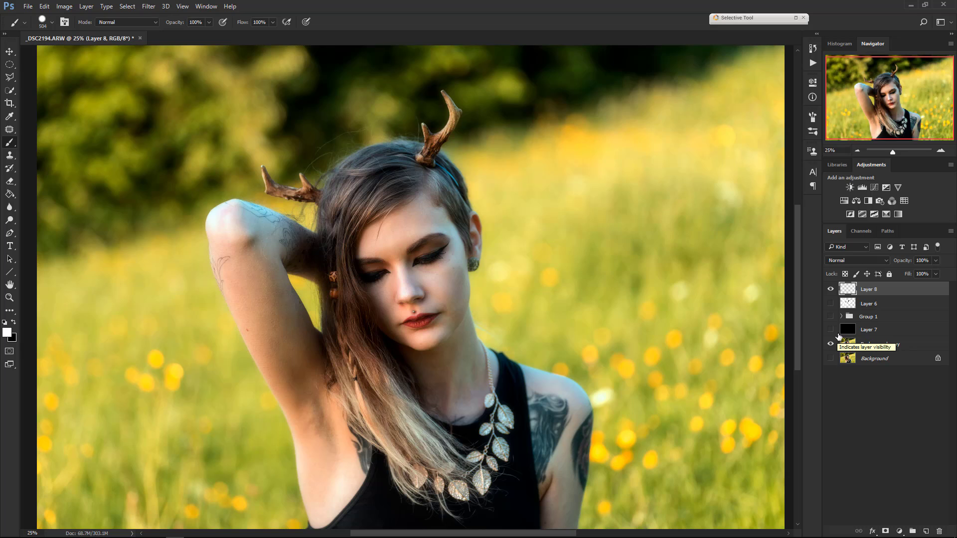
{"action": "left_click", "coordinate": [844, 260]}
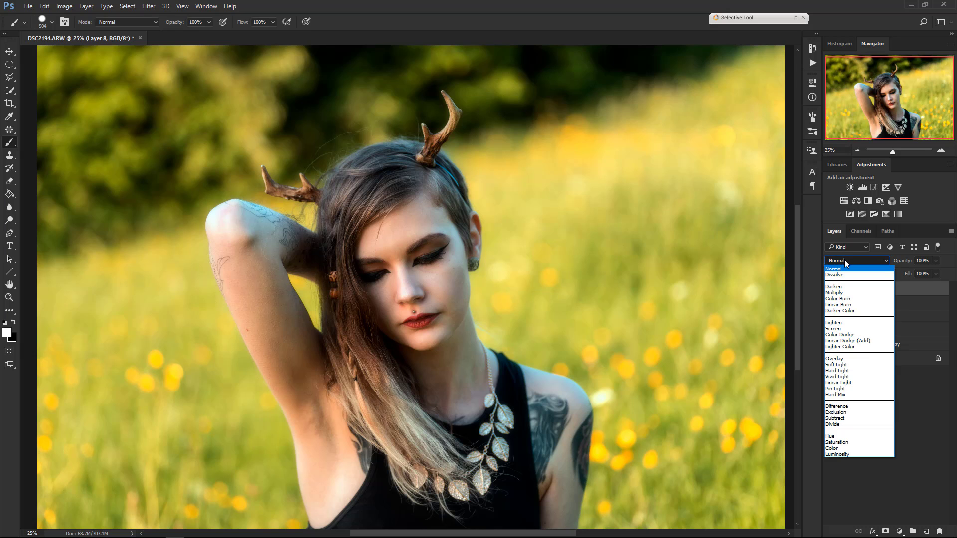
{"action": "left_click", "coordinate": [868, 359]}
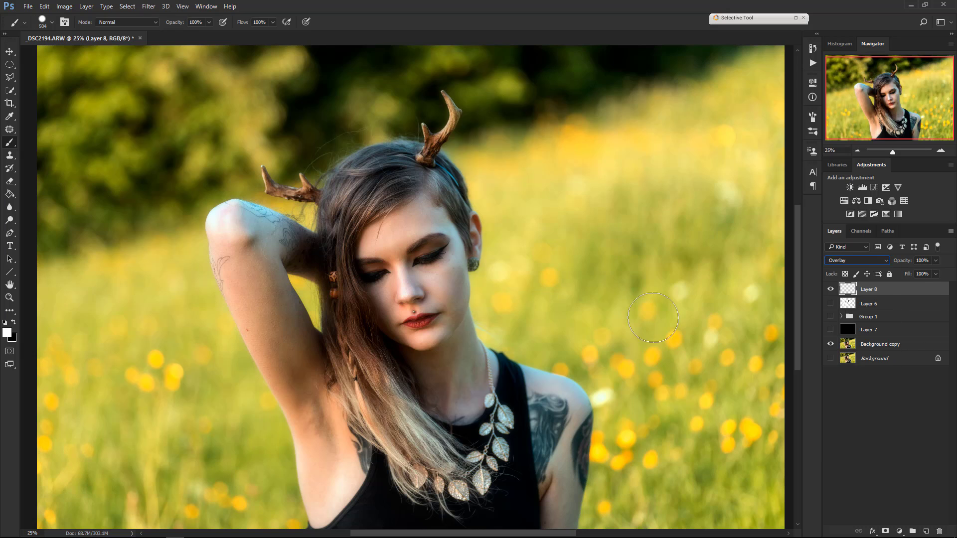
Paint scattered bokeh circles on the Overlay layer across the meadow to the right of the woman.
{"action": "left_click_drag", "start_coordinate": [628, 299], "coordinate": [613, 363]}
{"action": "left_click", "coordinate": [584, 219]}
{"action": "left_click", "coordinate": [720, 177]}
{"action": "left_click", "coordinate": [625, 144]}
{"action": "left_click", "coordinate": [605, 208]}
{"action": "left_click", "coordinate": [594, 384]}
{"action": "left_click", "coordinate": [485, 101]}
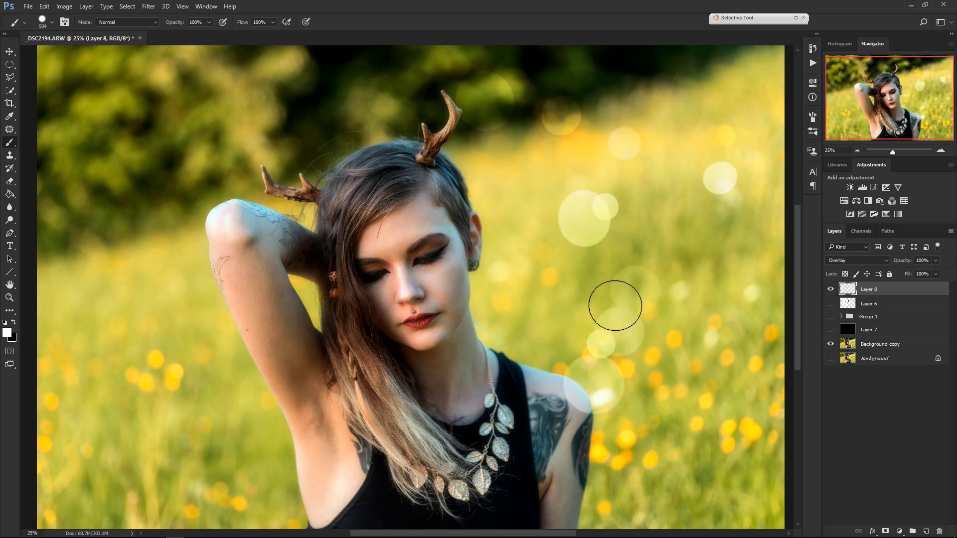
Paint bokeh circles over the dark foliage and down the left edge of the photo.
{"action": "left_click", "coordinate": [173, 151]}
{"action": "left_click", "coordinate": [260, 157]}
{"action": "left_click", "coordinate": [144, 87]}
{"action": "left_click", "coordinate": [95, 150]}
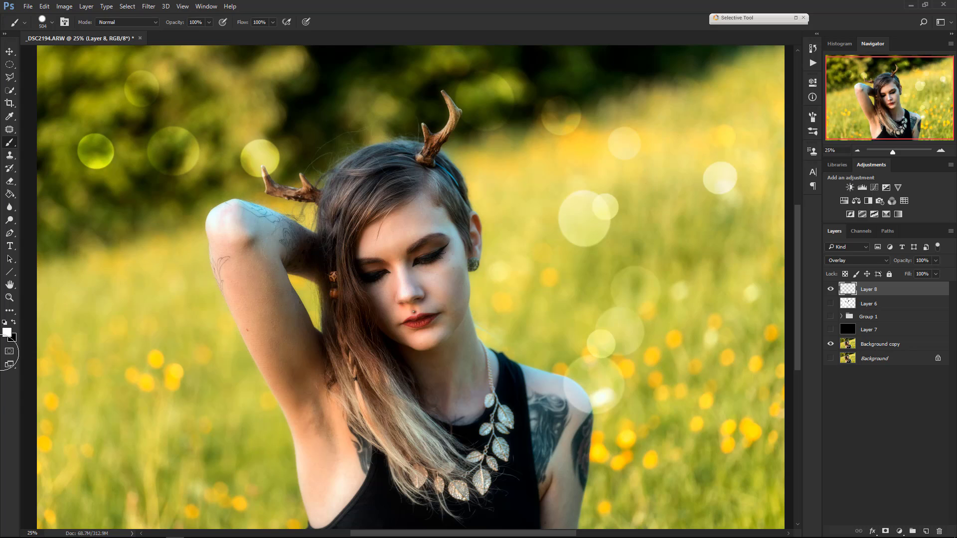
{"action": "left_click", "coordinate": [78, 128]}
{"action": "left_click", "coordinate": [84, 231]}
{"action": "left_click", "coordinate": [114, 235]}
{"action": "left_click", "coordinate": [145, 298]}
{"action": "left_click", "coordinate": [86, 349]}
{"action": "left_click", "coordinate": [60, 419]}
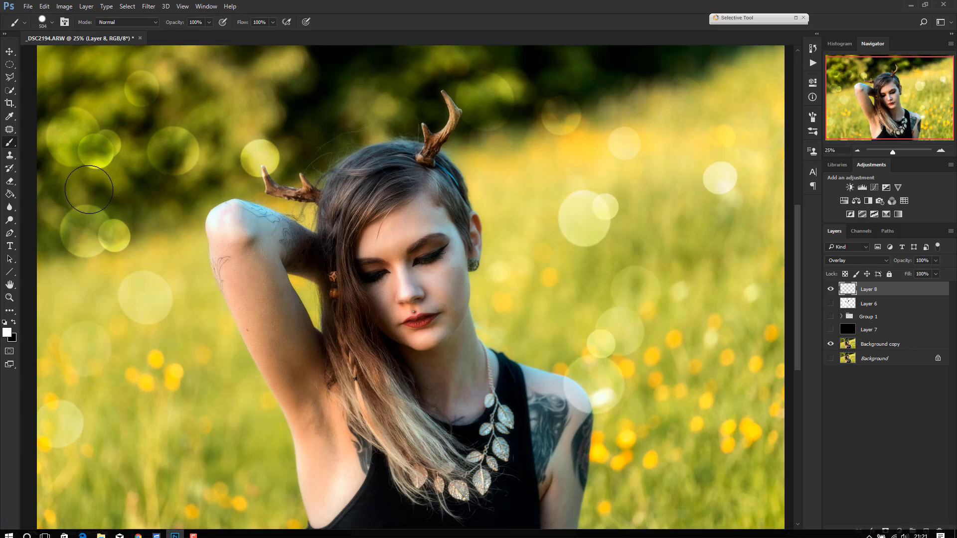
Paint more bokeh circles among the foliage beside the antler and dock the photo's floating window back in place.
{"action": "left_click", "coordinate": [208, 150]}
{"action": "left_click", "coordinate": [180, 180]}
{"action": "left_click", "coordinate": [183, 73]}
{"action": "left_click_drag", "start_coordinate": [222, 132], "coordinate": [146, 122]}
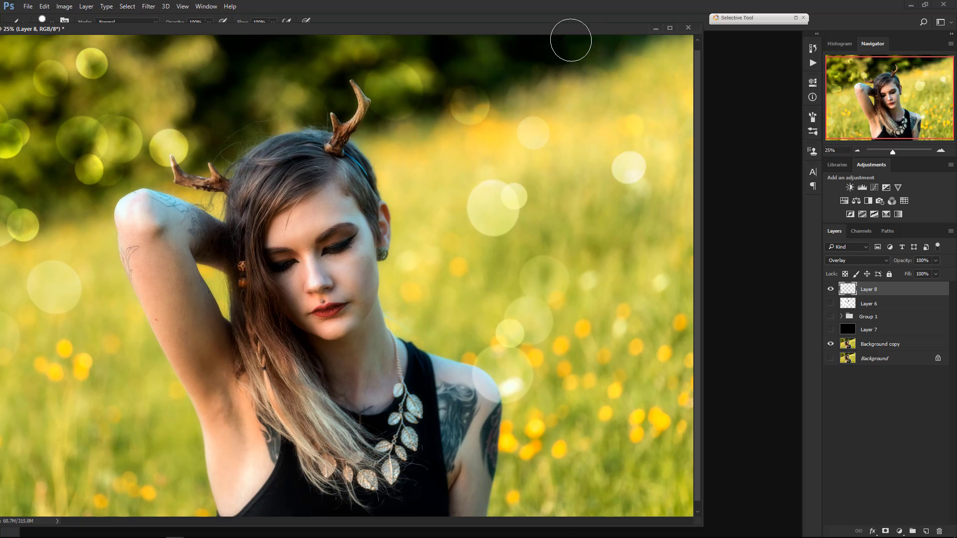
{"action": "mouse_move", "coordinate": [566, 28]}
{"action": "left_mouse_down"}
{"action": "mouse_move", "coordinate": [677, 46]}
{"action": "mouse_move", "coordinate": [666, 36]}
{"action": "left_mouse_up"}
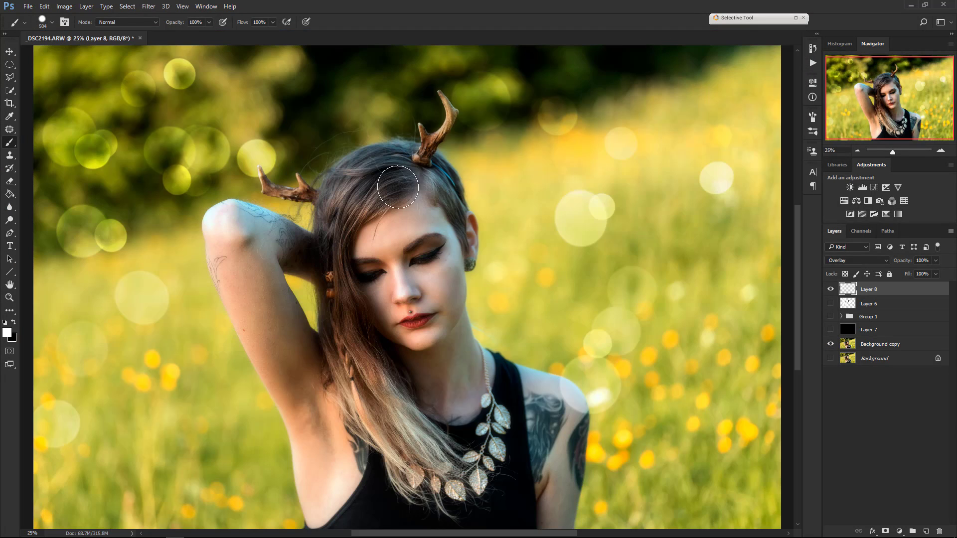
Add bokeh circles to the right-hand meadow, below the raised arm and in the photo's upper-left foliage.
{"action": "left_click", "coordinate": [680, 138]}
{"action": "left_click", "coordinate": [758, 299]}
{"action": "left_click", "coordinate": [704, 392]}
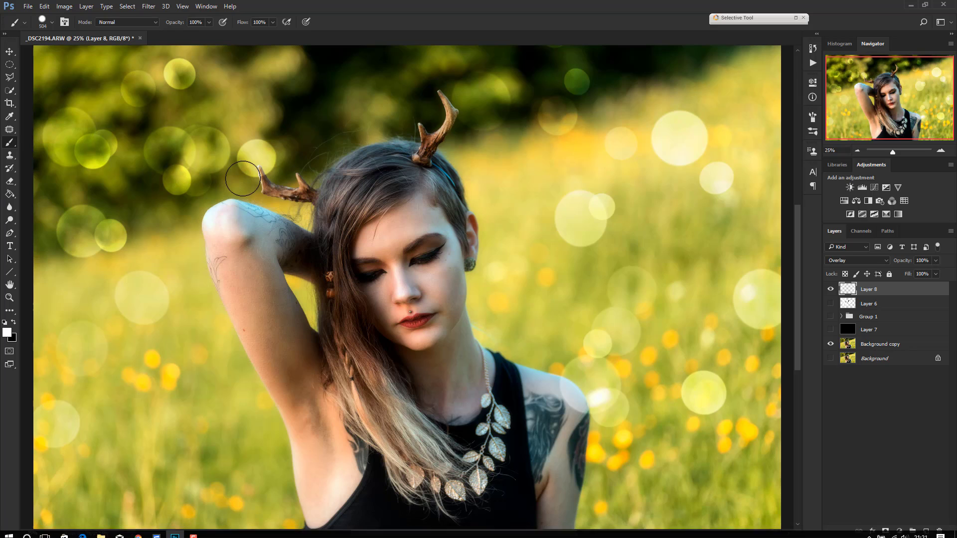
{"action": "left_click", "coordinate": [242, 383]}
{"action": "left_click", "coordinate": [50, 251]}
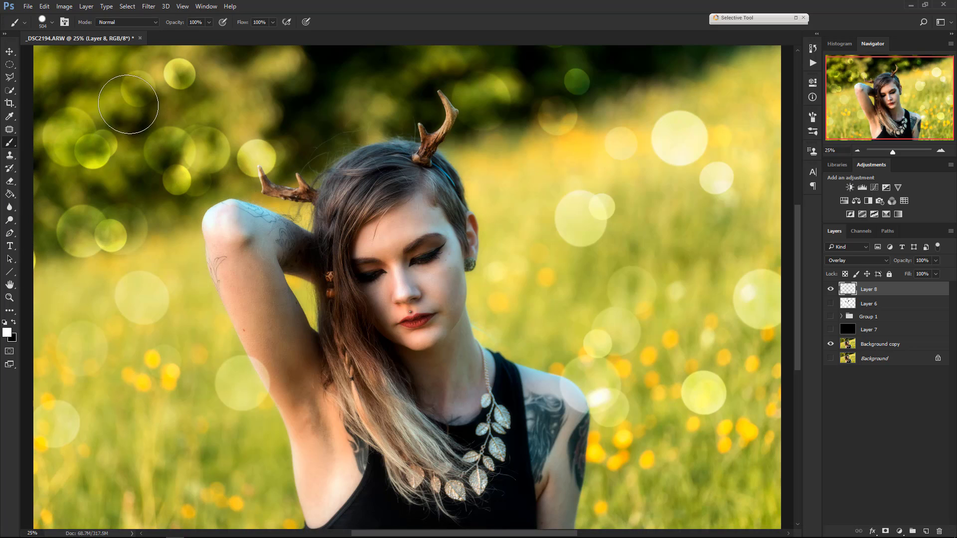
{"action": "left_click", "coordinate": [100, 163]}
{"action": "left_click", "coordinate": [133, 199]}
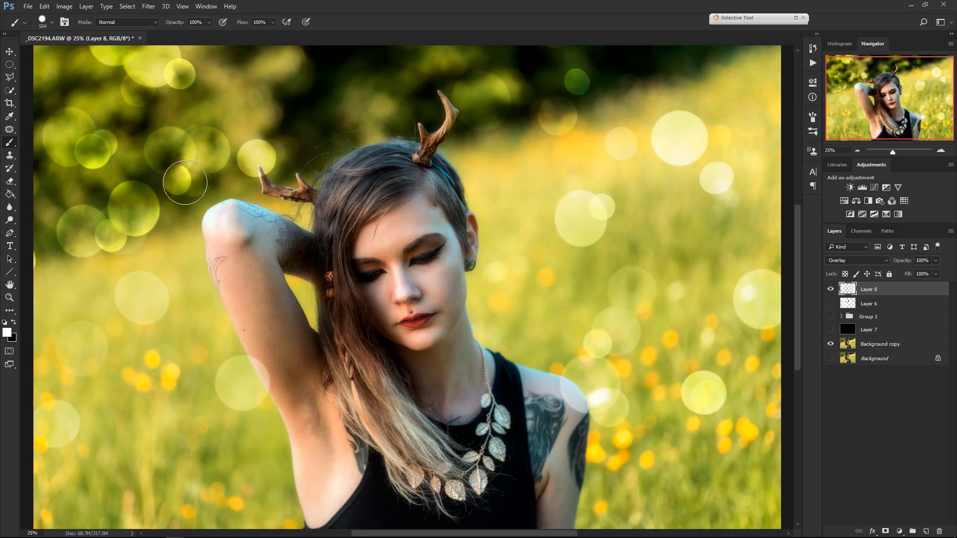
Soften the bokeh circles on Layer 8 with a Gaussian Blur and return to the Brush tool.
{"action": "left_click", "coordinate": [149, 6]}
{"action": "mouse_move", "coordinate": [193, 115]}
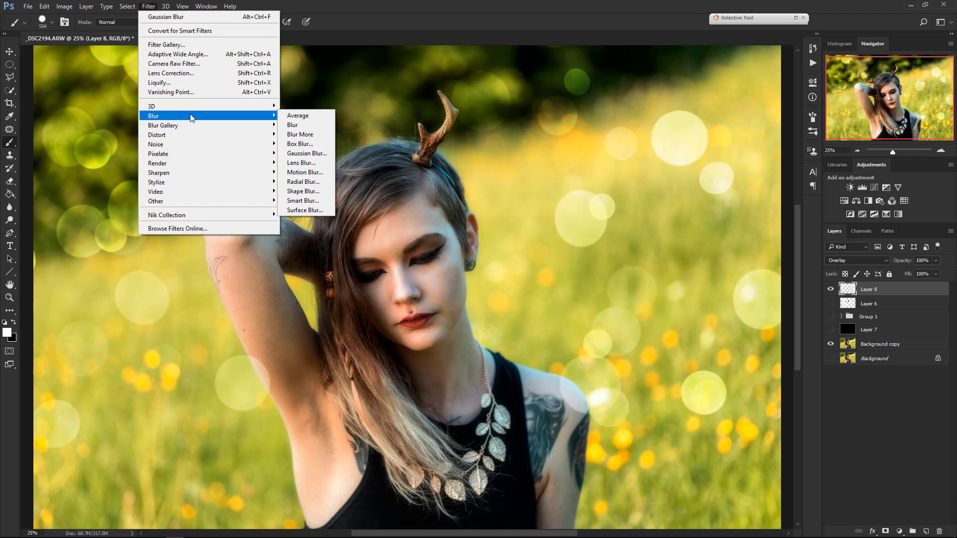
{"action": "left_click", "coordinate": [314, 157]}
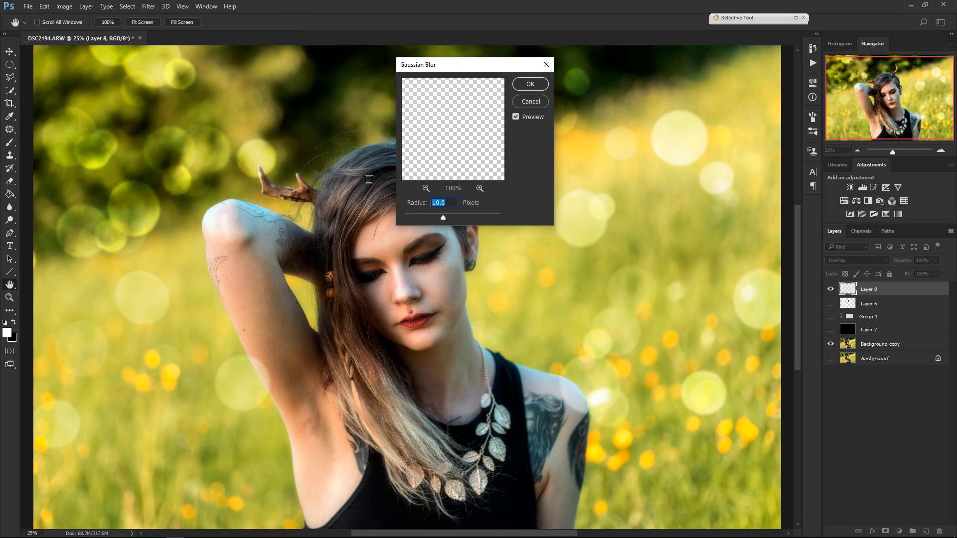
{"action": "mouse_move", "coordinate": [447, 216]}
{"action": "left_mouse_down"}
{"action": "mouse_move", "coordinate": [438, 218]}
{"action": "mouse_move", "coordinate": [445, 218]}
{"action": "left_mouse_up"}
{"action": "left_click", "coordinate": [530, 84]}
{"action": "key", "text": "b"}
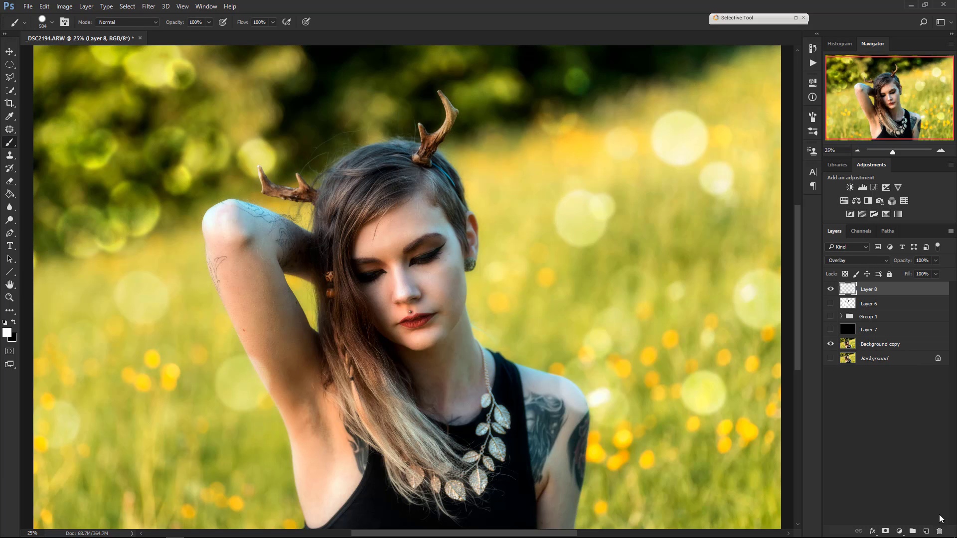
Add a new layer above Layer 8 and paint sharp bokeh circles over the upper-right background and the photo's left side.
{"action": "left_click", "coordinate": [926, 531]}
{"action": "left_click", "coordinate": [616, 115]}
{"action": "left_click", "coordinate": [709, 70]}
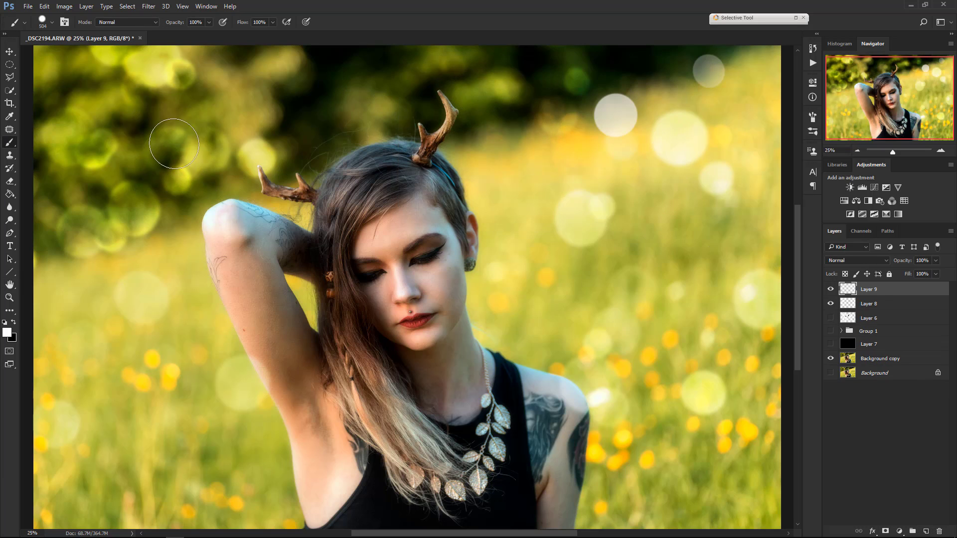
{"action": "left_click", "coordinate": [102, 101]}
{"action": "left_click", "coordinate": [157, 258]}
{"action": "left_click", "coordinate": [97, 226]}
{"action": "left_click", "coordinate": [50, 255]}
{"action": "left_click", "coordinate": [218, 122]}
{"action": "left_click", "coordinate": [194, 269]}
{"action": "left_click", "coordinate": [135, 374]}
{"action": "left_click", "coordinate": [154, 388]}
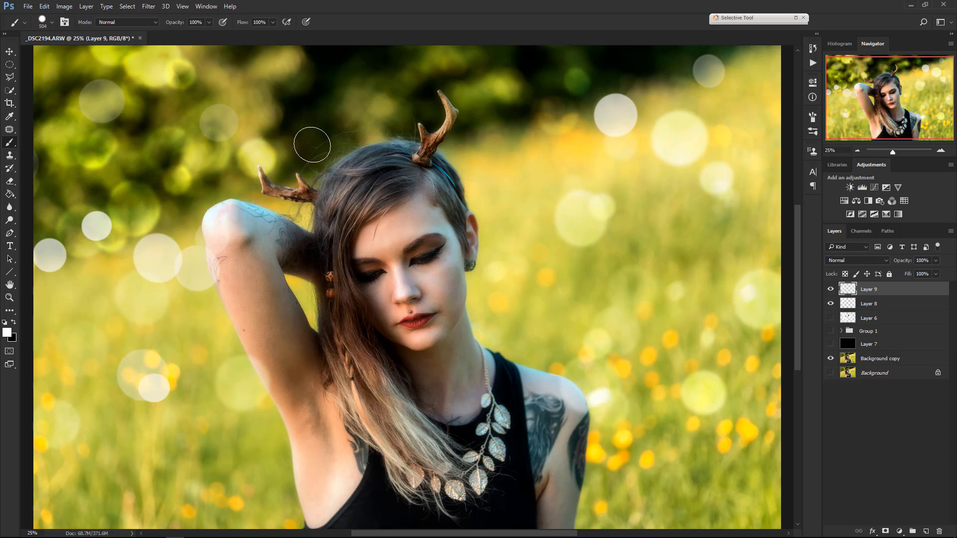
Paint further sharp circles in the foliage above the raised arm, the lower meadow and the background left of the woman.
{"action": "left_click", "coordinate": [312, 130]}
{"action": "left_click", "coordinate": [275, 68]}
{"action": "left_click", "coordinate": [722, 478]}
{"action": "left_click", "coordinate": [155, 476]}
{"action": "left_click", "coordinate": [125, 438]}
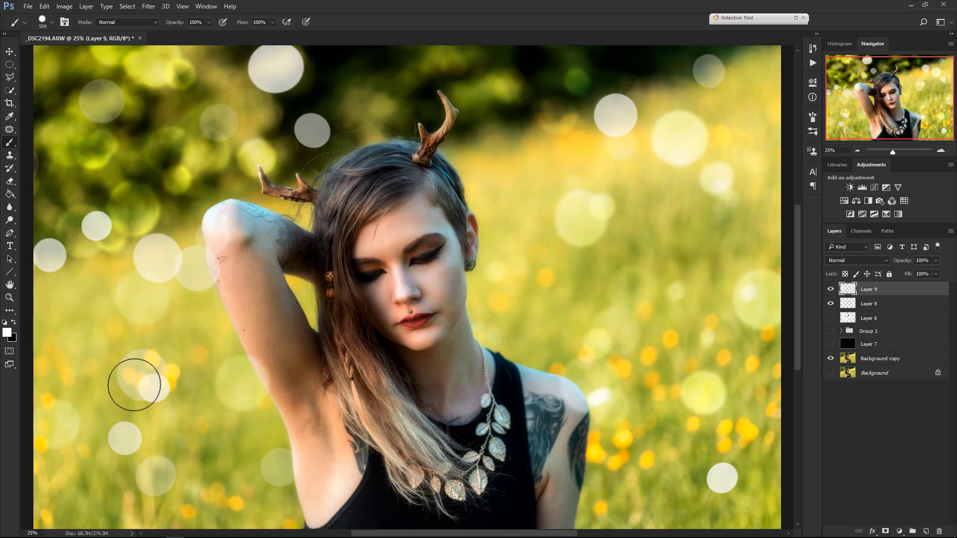
{"action": "left_click", "coordinate": [86, 281]}
{"action": "key", "text": "bracketleft"}
{"action": "key", "text": "bracketleft"}
{"action": "left_click", "coordinate": [156, 342]}
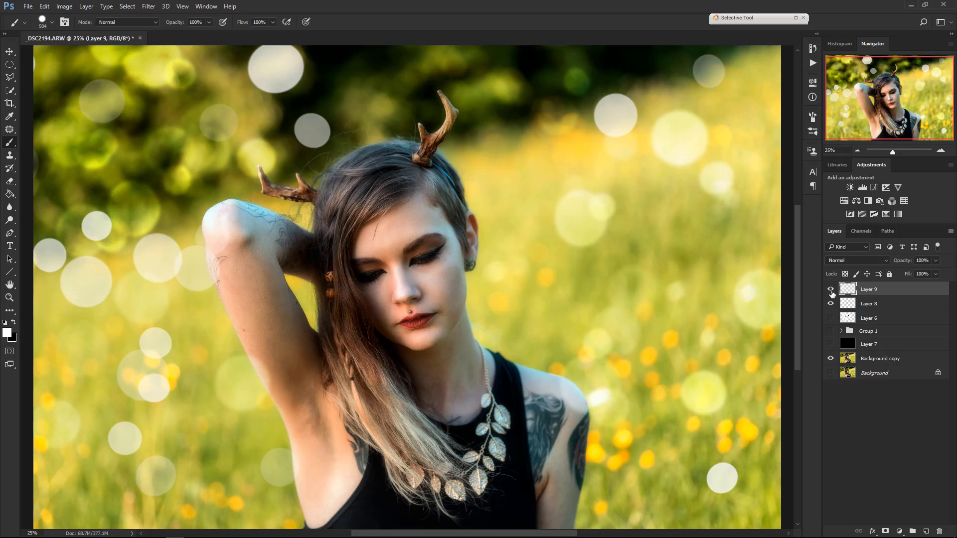
Apply an Inner Shadow effect to Layer 9 in Darker Color mode with its opacity lowered to 21%.
{"action": "double_click", "coordinate": [932, 294]}
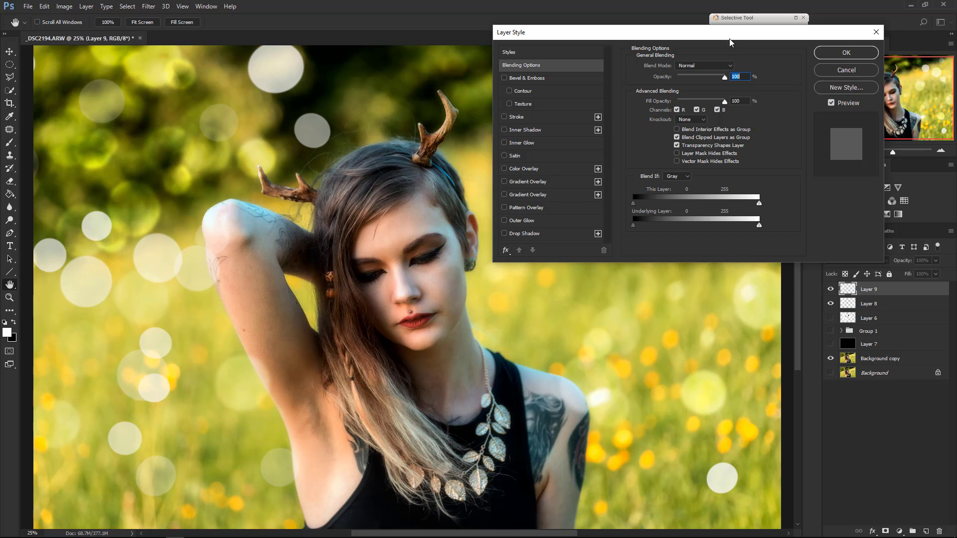
{"action": "left_click_drag", "start_coordinate": [729, 38], "coordinate": [765, 36]}
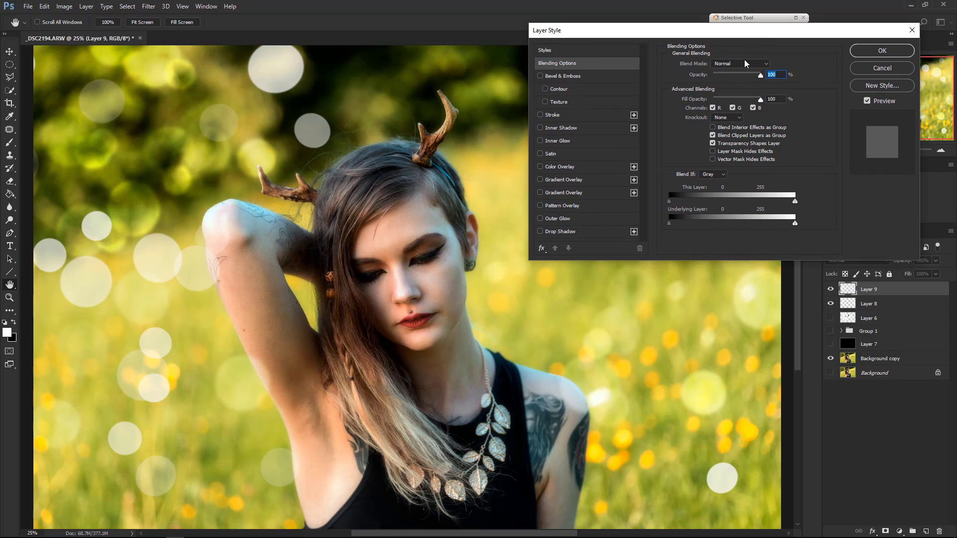
{"action": "left_click", "coordinate": [541, 128]}
{"action": "left_click", "coordinate": [582, 128]}
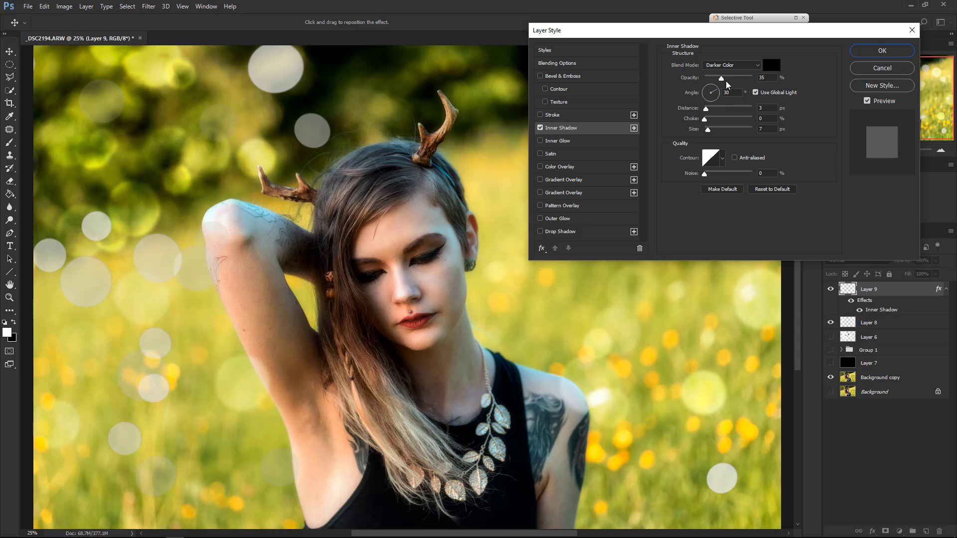
{"action": "mouse_move", "coordinate": [722, 80]}
{"action": "left_mouse_down"}
{"action": "mouse_move", "coordinate": [756, 77]}
{"action": "mouse_move", "coordinate": [688, 77]}
{"action": "mouse_move", "coordinate": [714, 78]}
{"action": "left_mouse_up"}
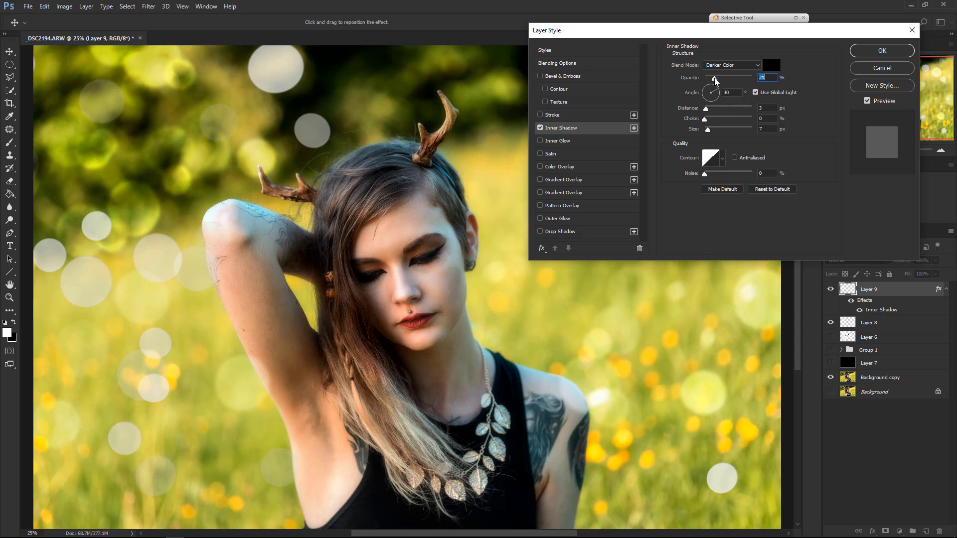
{"action": "left_click", "coordinate": [887, 54]}
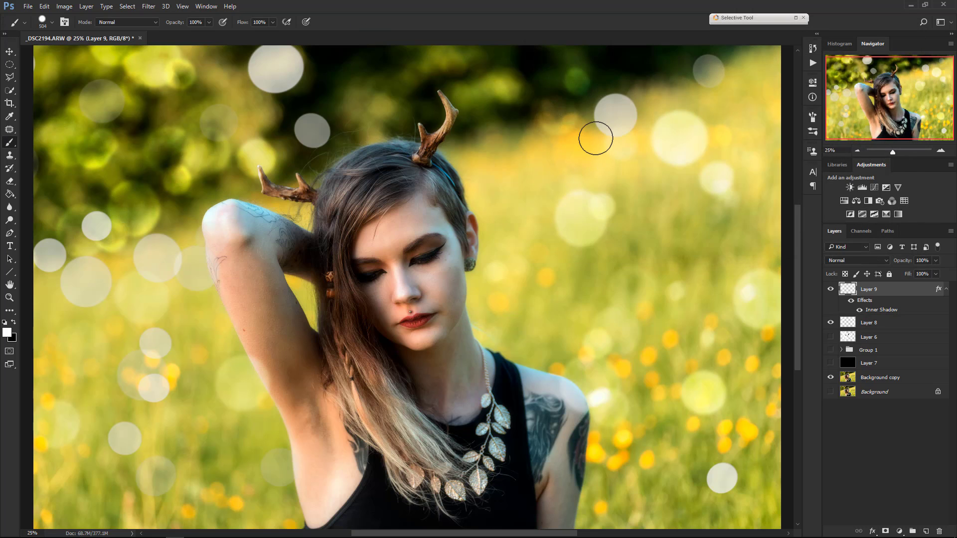